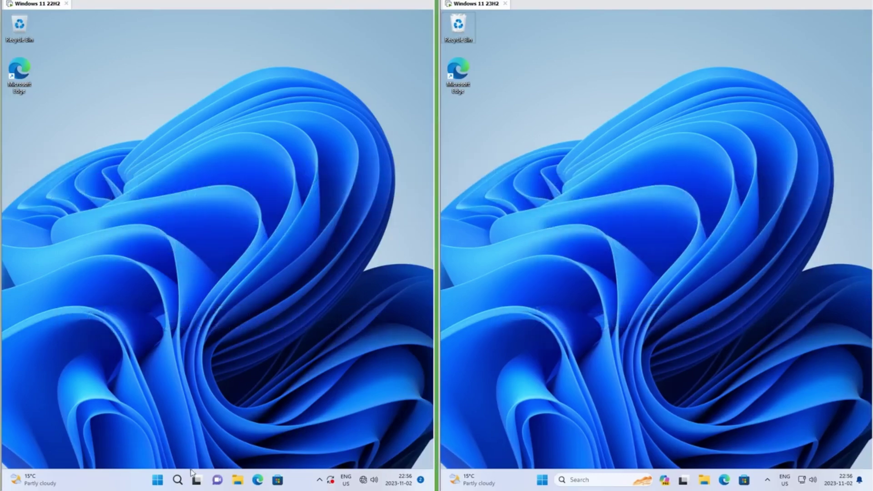
Open Windows search in Windows 11 22H2 and search for notepad
{"action": "mouse_move", "coordinate": [179, 482]}
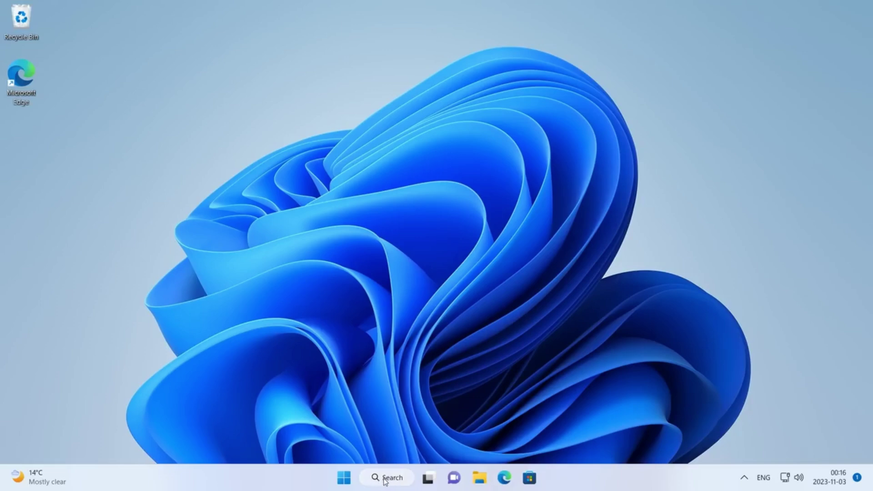
{"action": "left_click", "coordinate": [384, 481]}
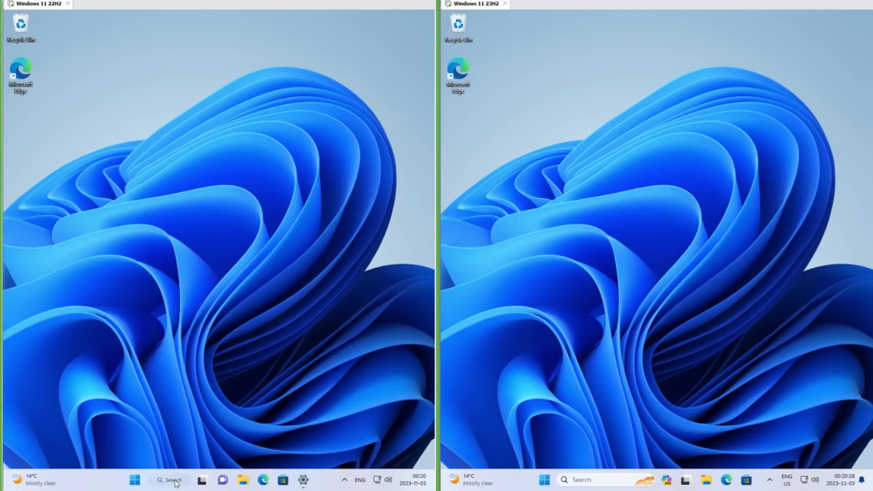
{"action": "left_click", "coordinate": [169, 480]}
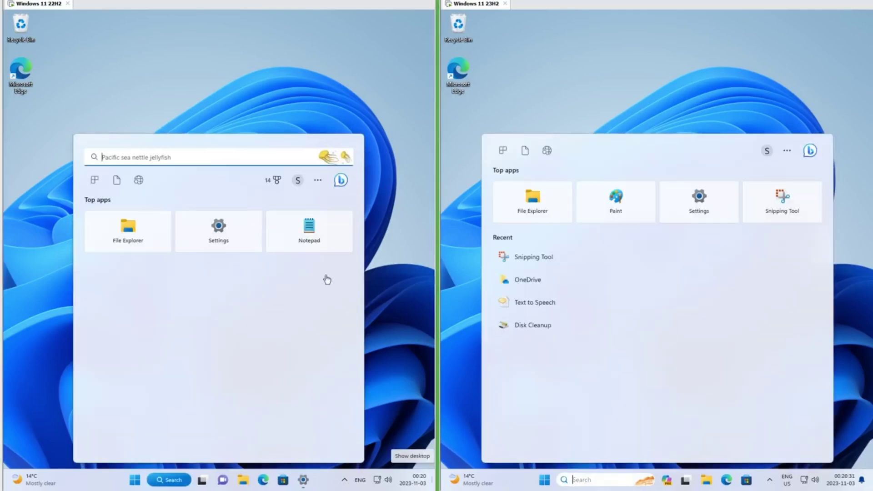
{"action": "type", "text": "notepad"}
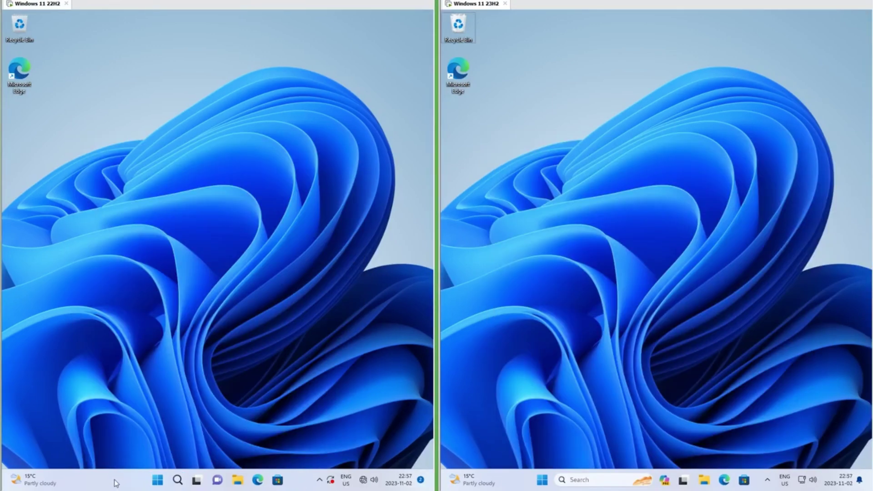
Bring up the taskbar's context menu in both Windows 11 22H2 and 23H2 to compare the available options
{"action": "right_click", "coordinate": [116, 483]}
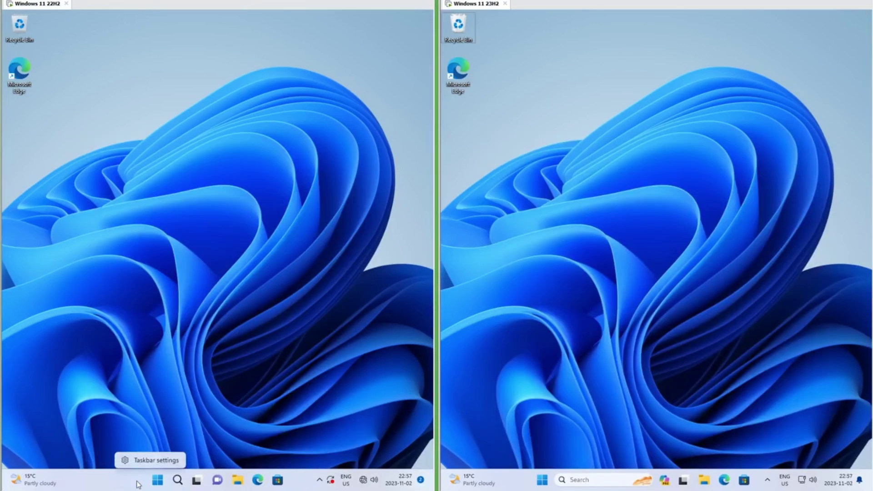
{"action": "right_click", "coordinate": [518, 482]}
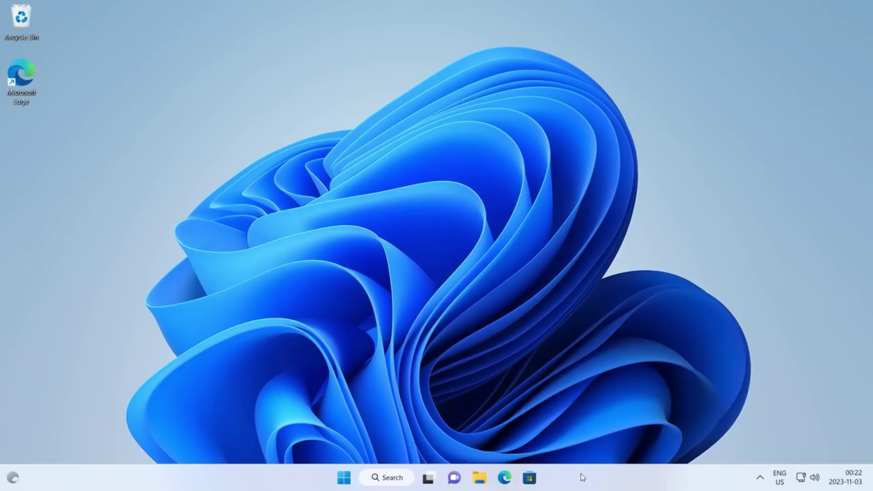
{"action": "right_click", "coordinate": [581, 477]}
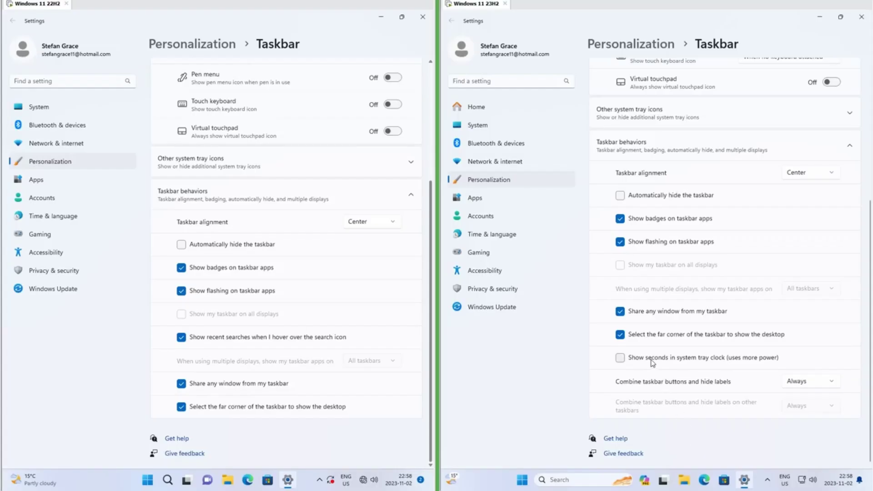
Turn on seconds in the system tray clock in Windows 11 23H2, and turn them off again
{"action": "left_click", "coordinate": [653, 362]}
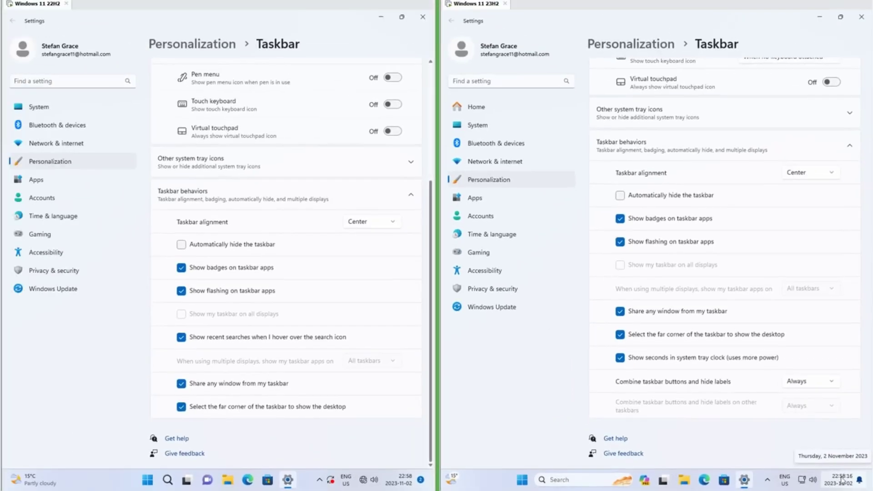
{"action": "left_click", "coordinate": [620, 357]}
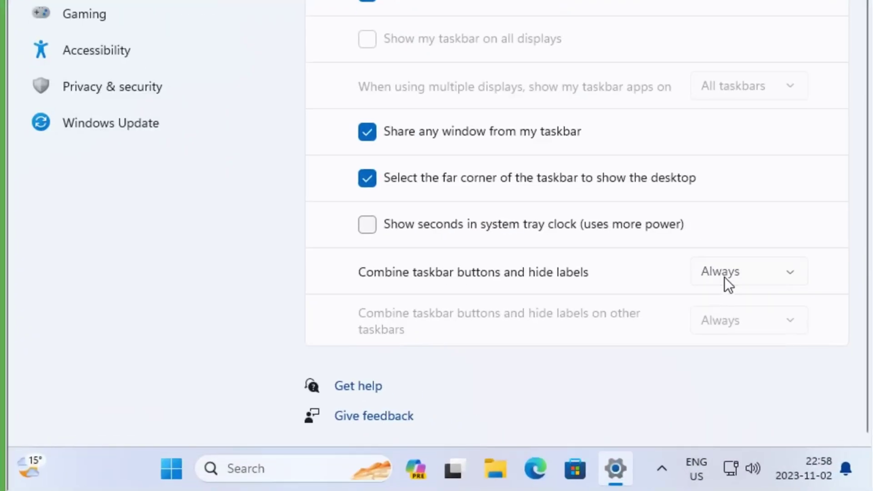
Set Combine taskbar buttons and hide labels to When taskbar is full in Windows 11 23H2
{"action": "left_click", "coordinate": [799, 384]}
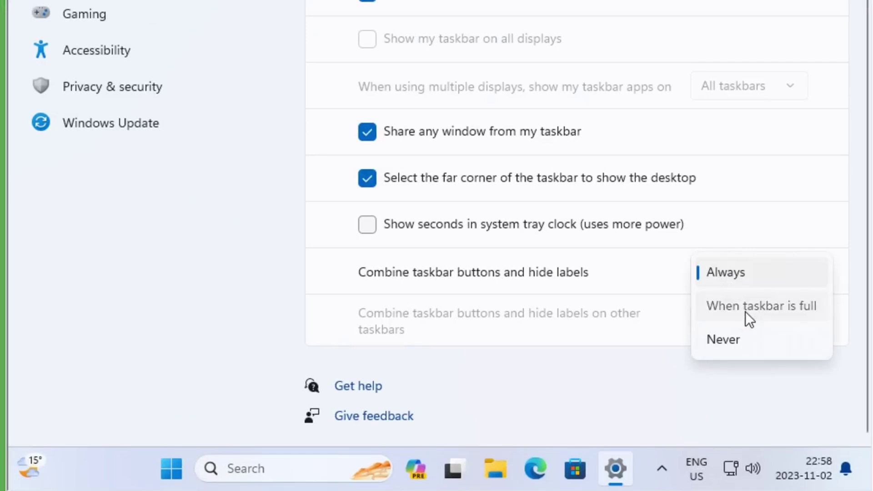
{"action": "left_click", "coordinate": [745, 312]}
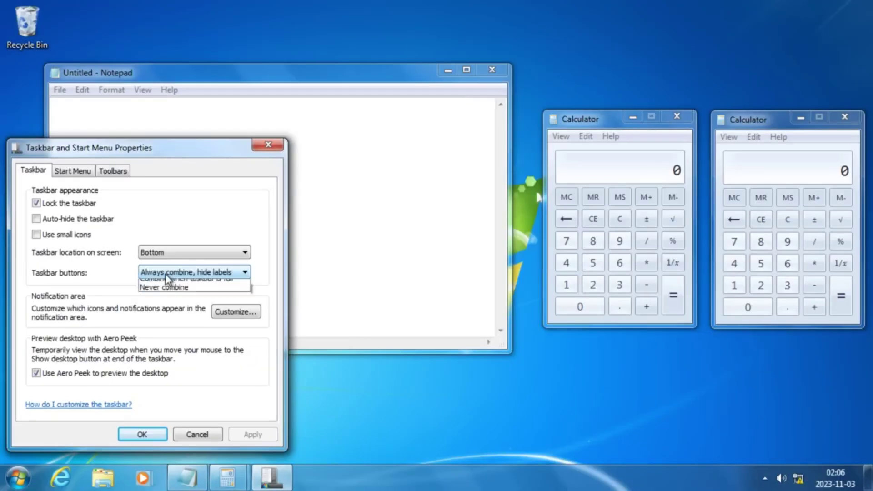
Set the taskbar buttons to combine when the taskbar is full in Windows 7 and in Windows 10
{"action": "left_click", "coordinate": [195, 294]}
{"action": "left_click", "coordinate": [241, 434]}
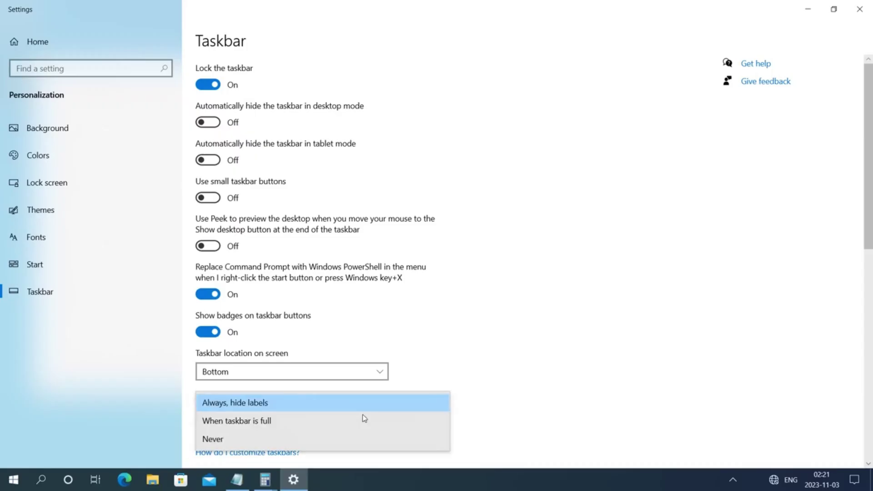
{"action": "left_click", "coordinate": [363, 415]}
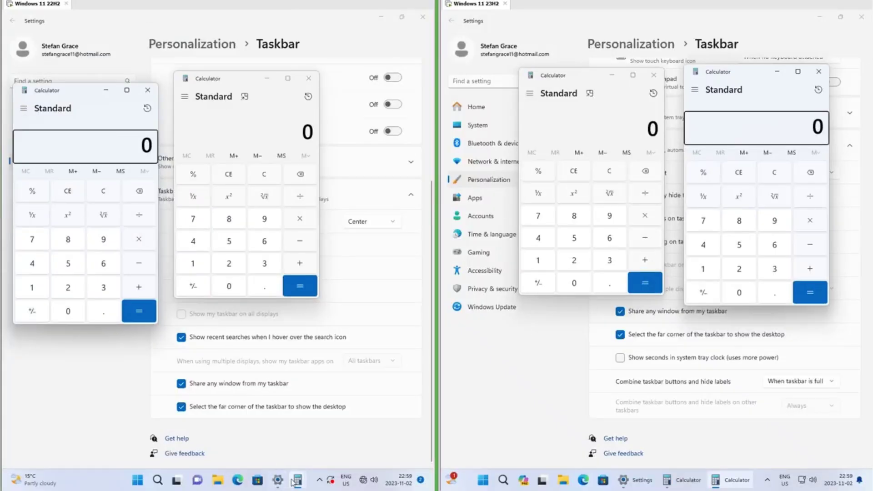
Open the widgets board in Windows 11 22H2 and 23H2, and view the Play and Discover feeds in 23H2
{"action": "mouse_move", "coordinate": [298, 479]}
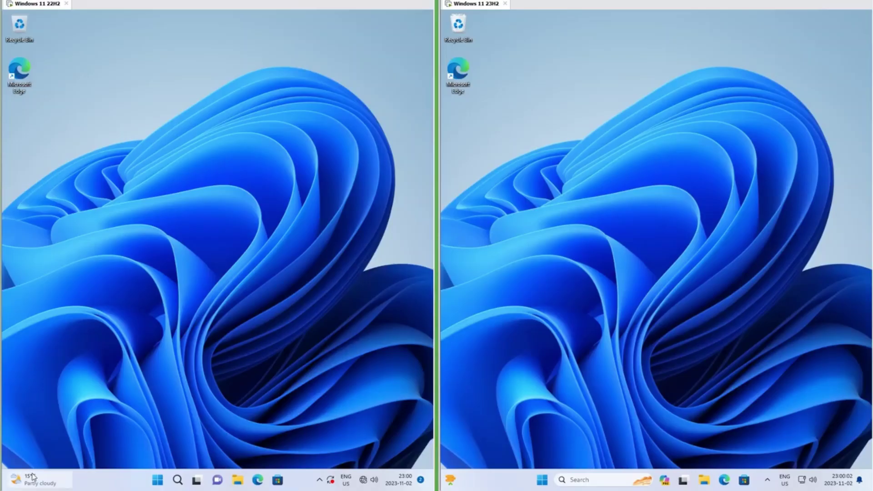
{"action": "mouse_move", "coordinate": [32, 476]}
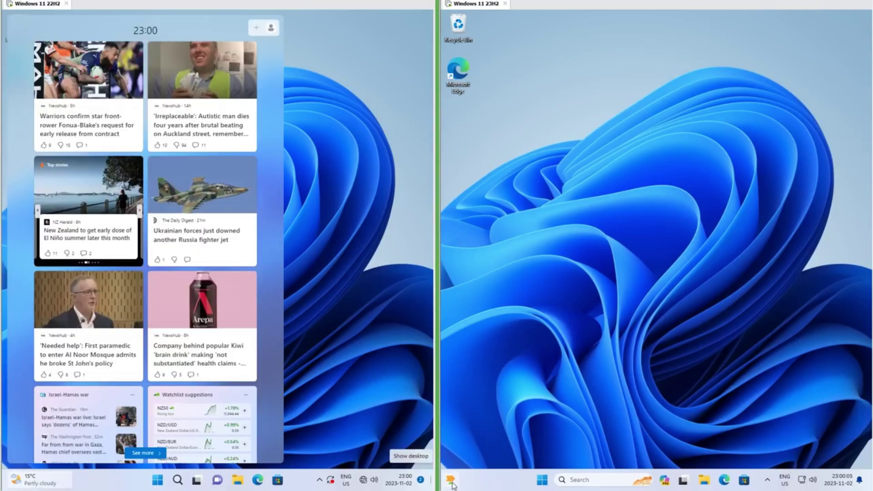
{"action": "mouse_move", "coordinate": [450, 480]}
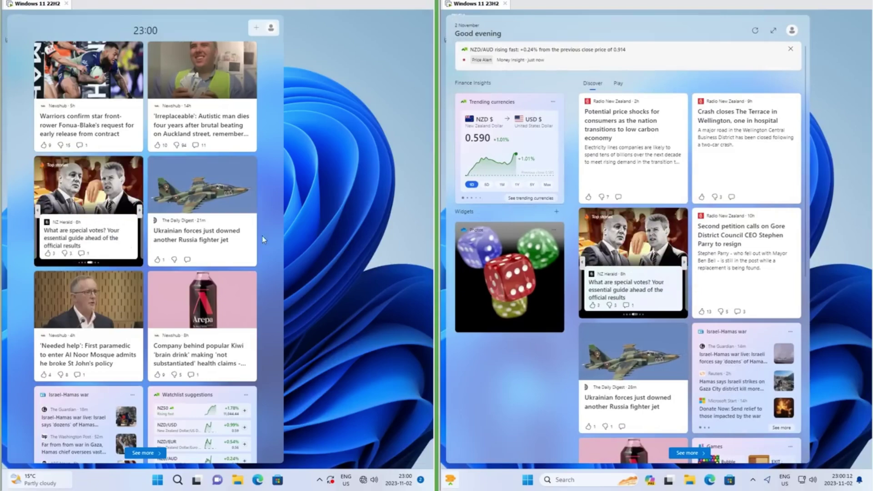
{"action": "left_click", "coordinate": [618, 84]}
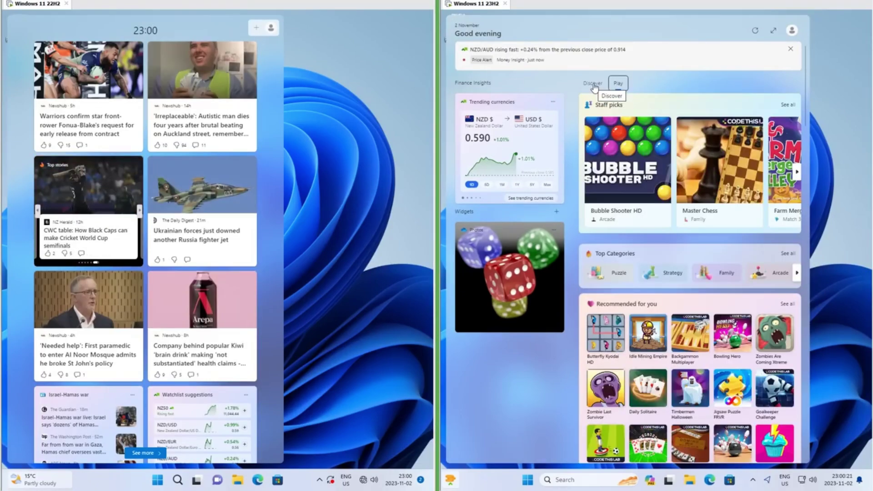
{"action": "left_click", "coordinate": [592, 83]}
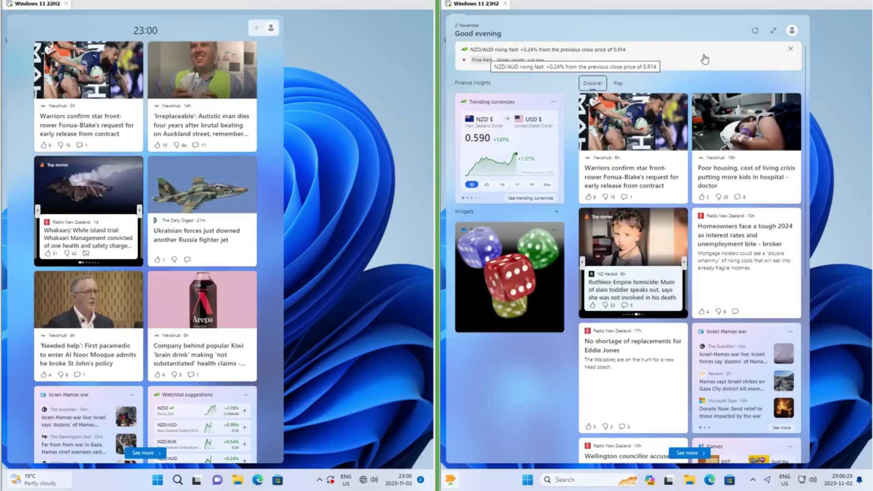
Dismiss the price alert on the 23H2 widgets board and expand the board to full view
{"action": "left_click", "coordinate": [790, 49]}
{"action": "left_click", "coordinate": [773, 30]}
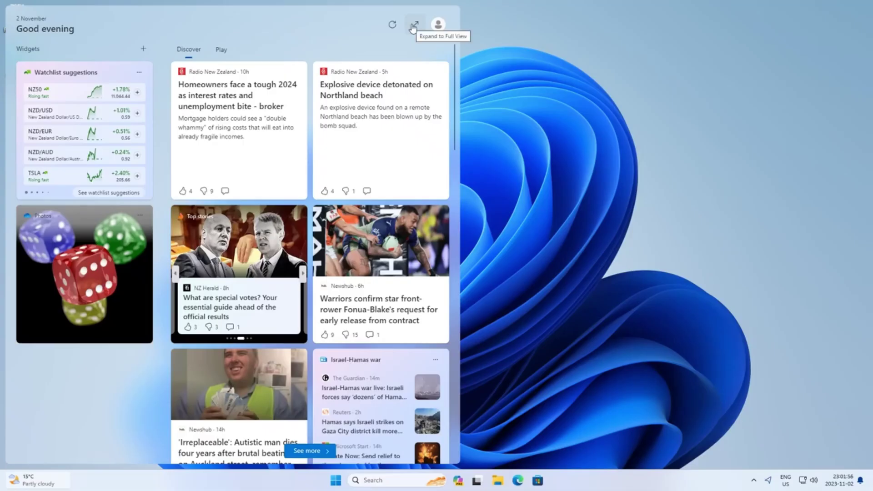
{"action": "left_click", "coordinate": [413, 28]}
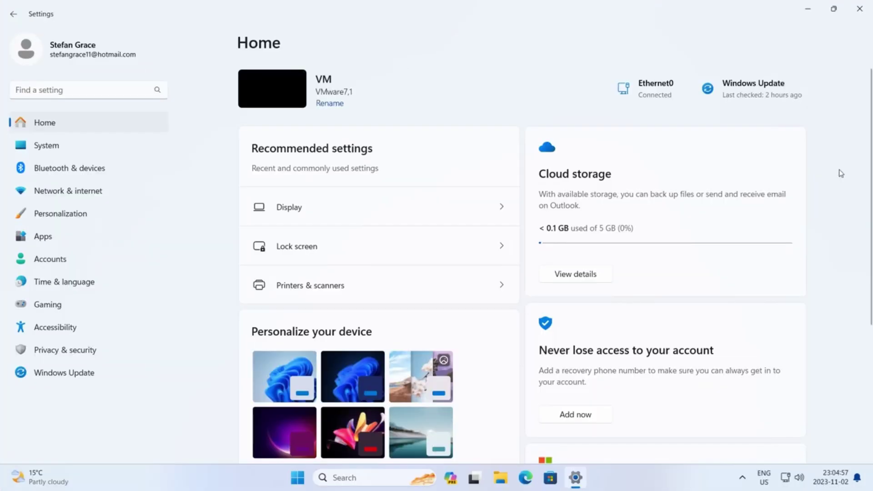
Examine the recommended settings, personalization and account cards on the Settings Home page in Windows 11 23H2
{"action": "scroll", "coordinate": [840, 173], "scroll_direction": "down", "scroll_amount": 5}
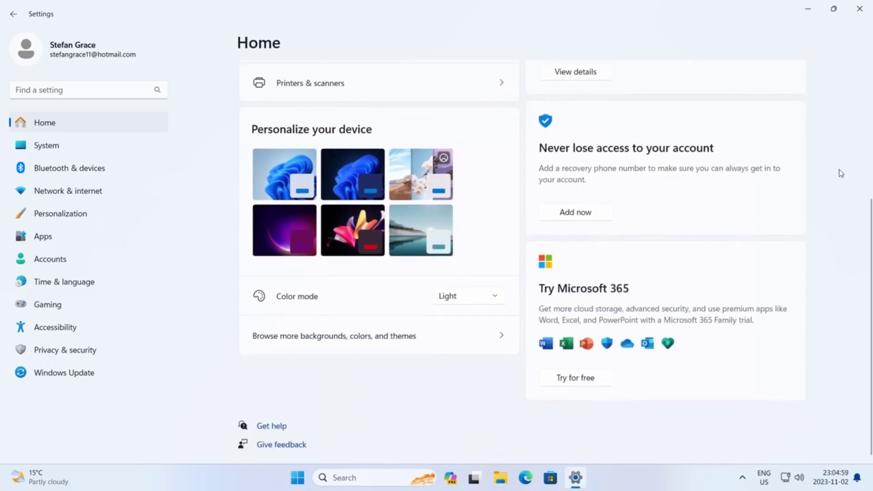
{"action": "scroll", "coordinate": [840, 173], "scroll_direction": "up", "scroll_amount": 4}
{"action": "scroll", "coordinate": [840, 173], "scroll_direction": "up", "scroll_amount": 1}
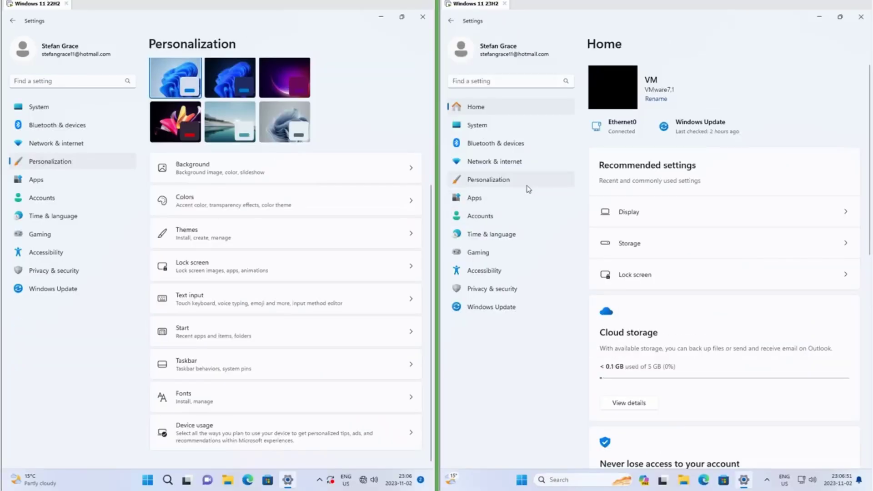
Open the Dynamic Lighting page under Personalization in the Windows 11 23H2 settings
{"action": "left_click", "coordinate": [526, 182]}
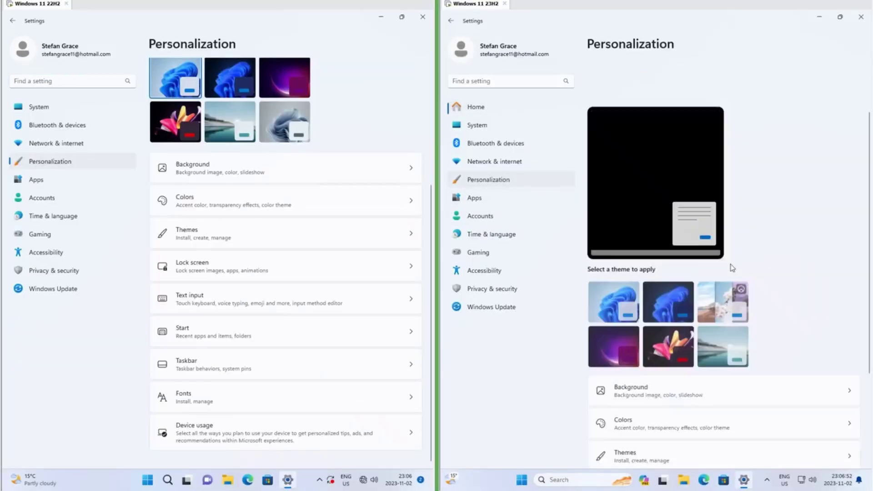
{"action": "scroll", "coordinate": [813, 203], "scroll_direction": "down", "scroll_amount": 5}
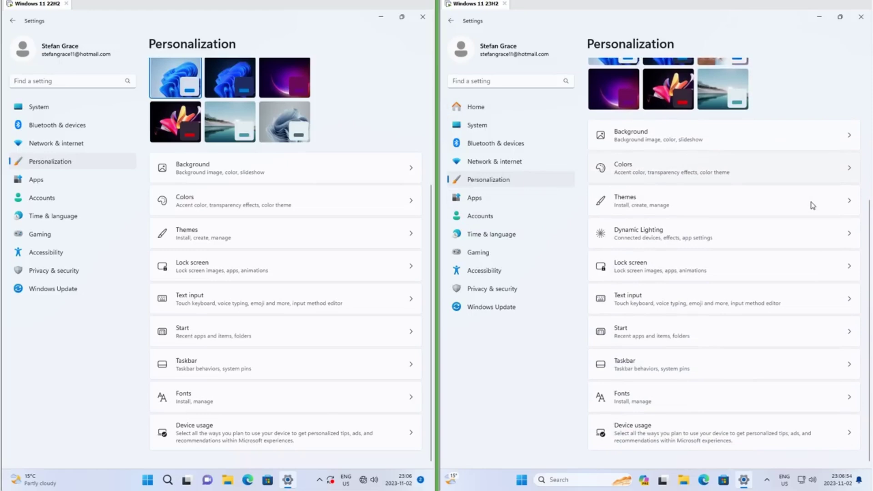
{"action": "left_click", "coordinate": [713, 234]}
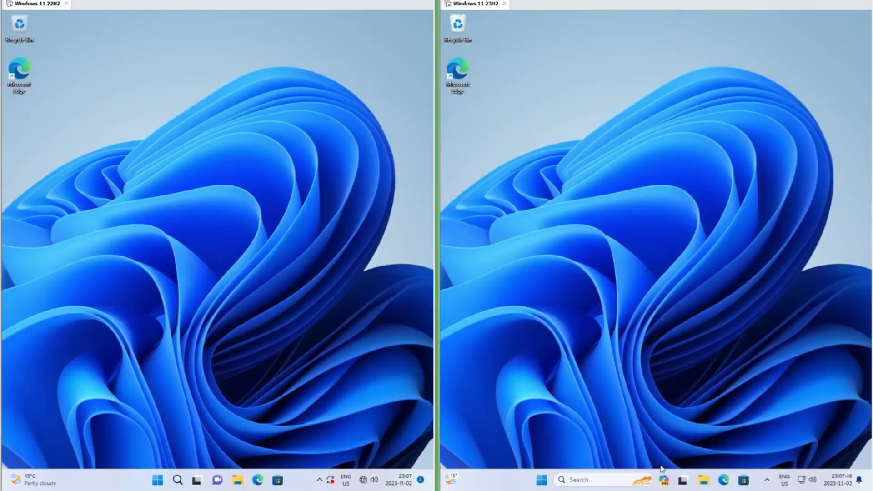
Open Copilot in Windows 11 23H2
{"action": "left_click", "coordinate": [664, 480]}
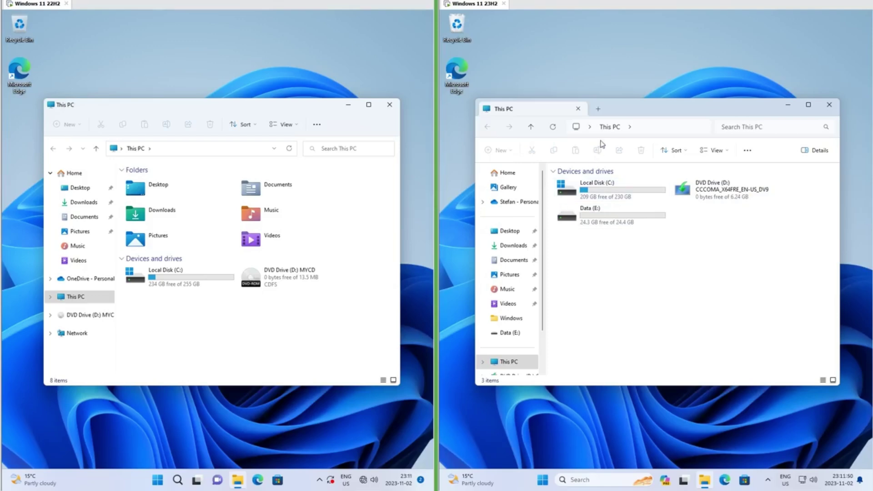
Add a new tab to the File Explorer window in Windows 11 23H2 and in the other tab-capable installation
{"action": "left_click", "coordinate": [598, 109]}
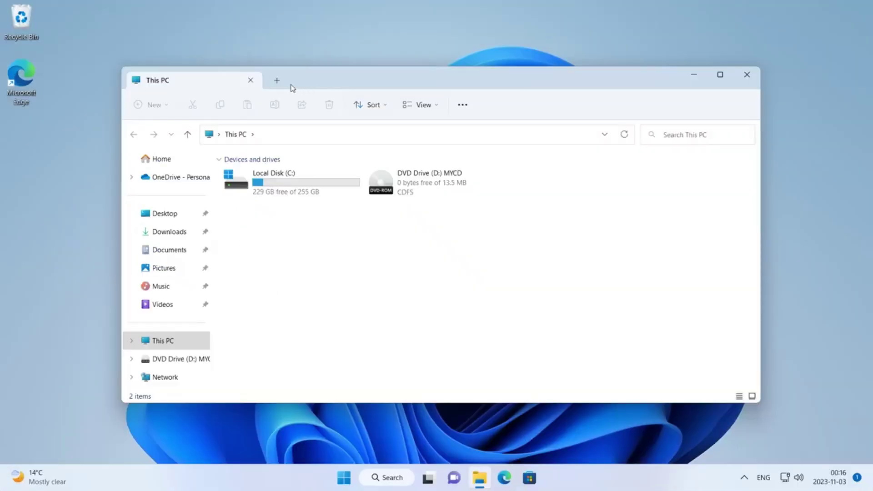
{"action": "left_click", "coordinate": [277, 80]}
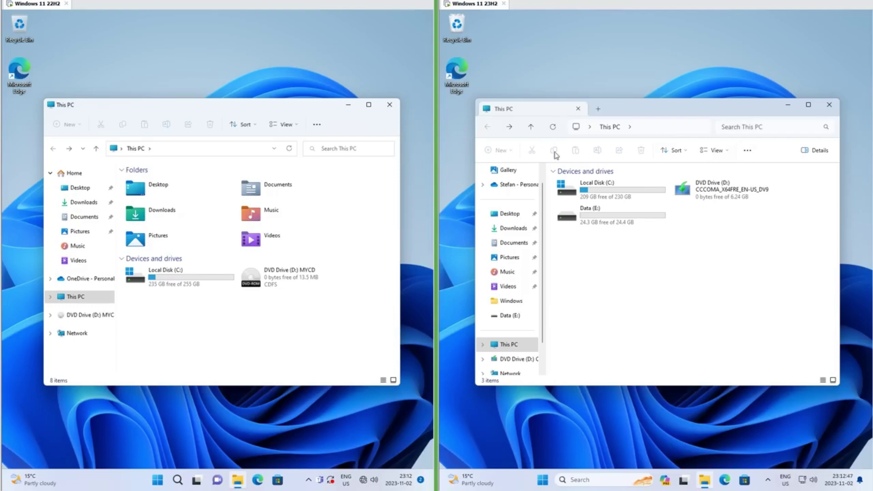
Show the details pane in File Explorer in both Windows 11 23H2 and 22H2
{"action": "left_click", "coordinate": [814, 153]}
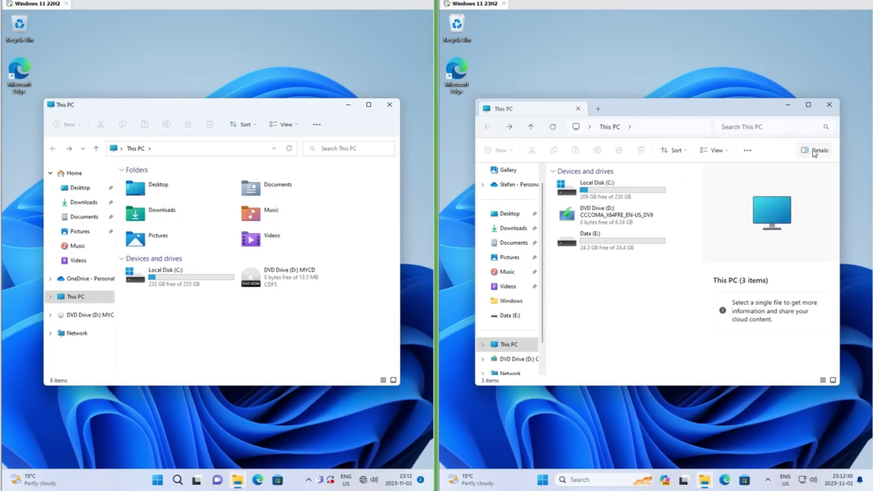
{"action": "left_click", "coordinate": [283, 124]}
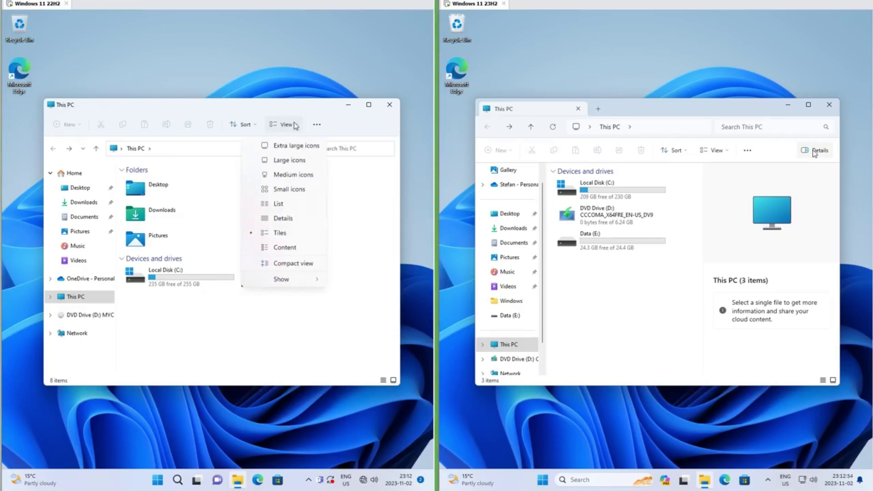
{"action": "mouse_move", "coordinate": [298, 278]}
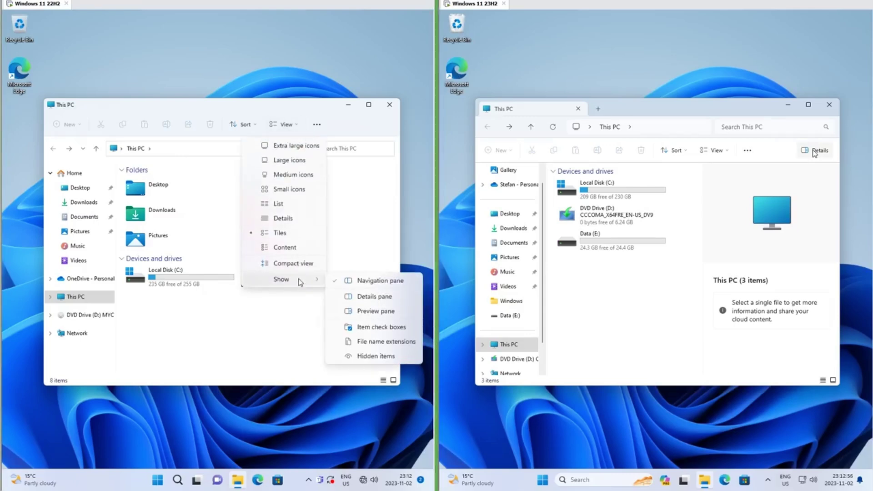
{"action": "left_click", "coordinate": [367, 299]}
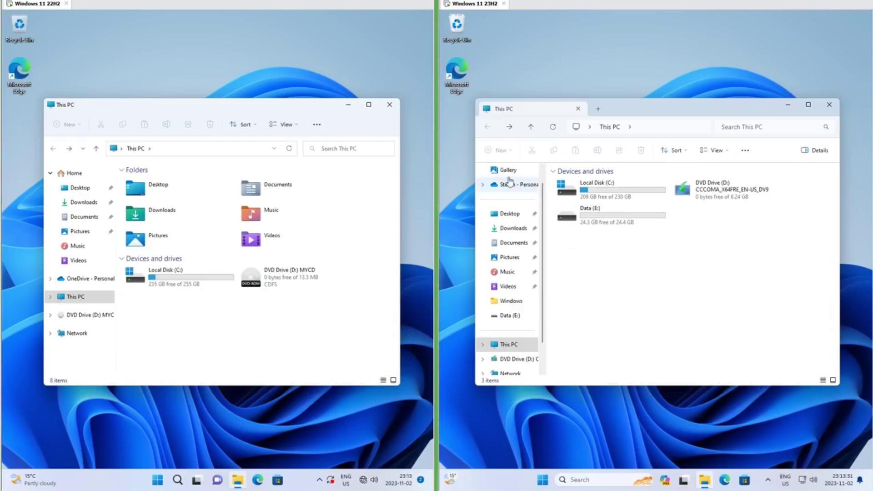
View Gallery in the 23H2 File Explorer, and open the Speech.rar archive in both 23H2 and 22H2
{"action": "left_click", "coordinate": [508, 171]}
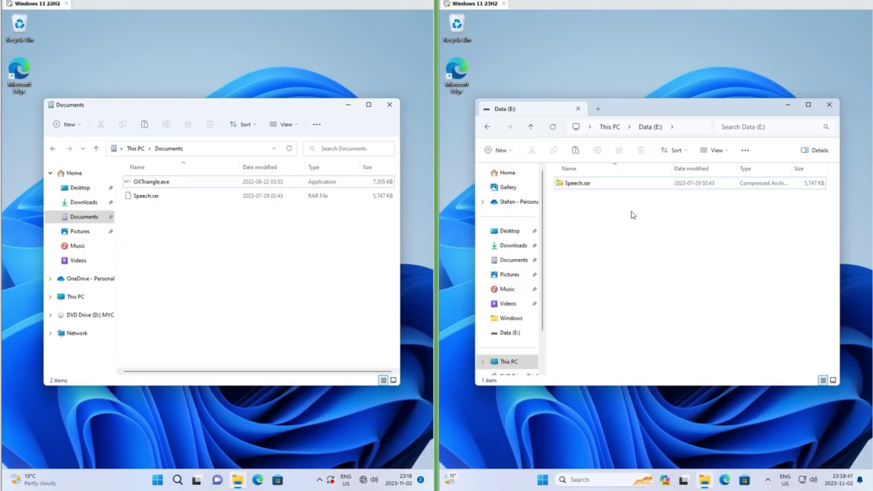
{"action": "double_click", "coordinate": [576, 183]}
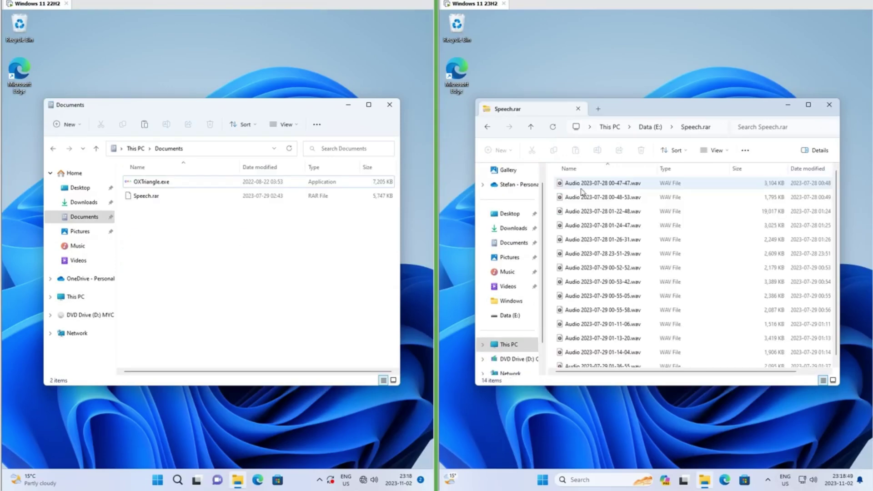
{"action": "double_click", "coordinate": [146, 196]}
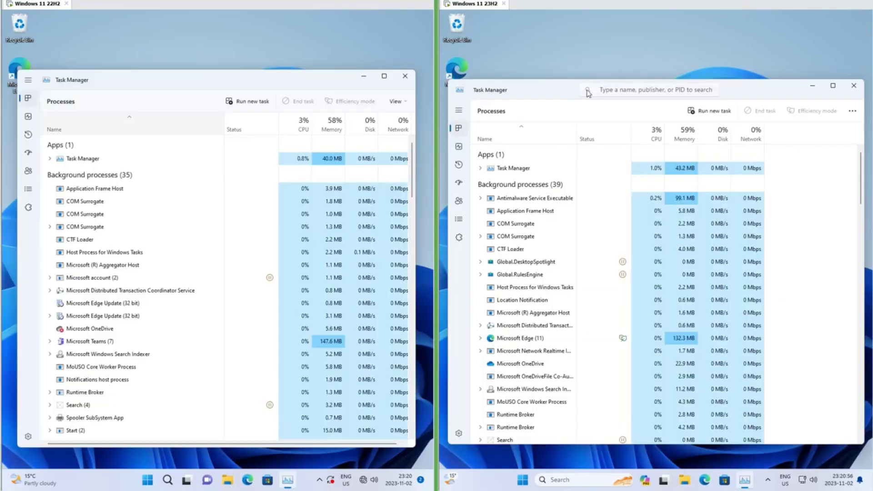
Filter the Task Manager processes in 23H2 by "explorer" and by "dwm"
{"action": "left_click", "coordinate": [637, 90]}
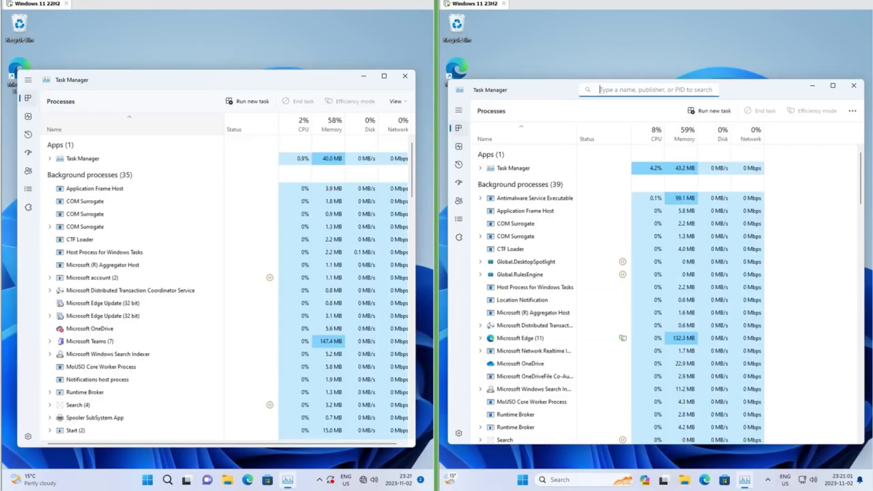
{"action": "type", "text": "explorer"}
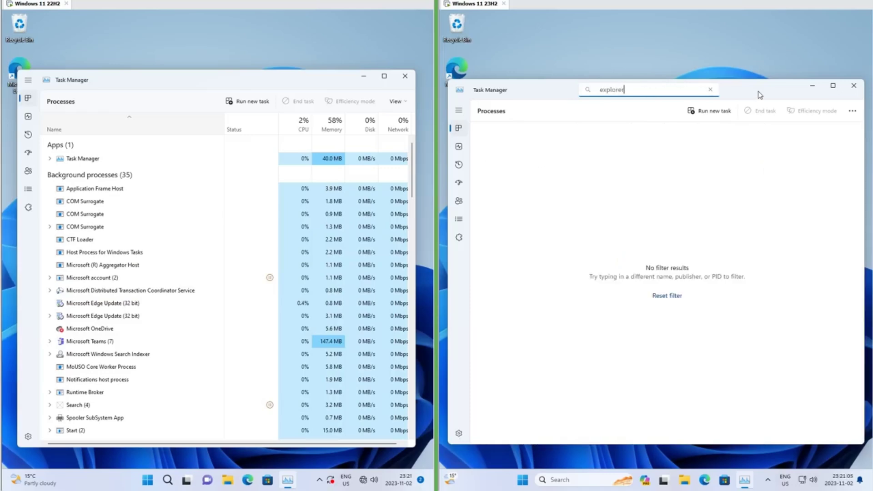
{"action": "key", "text": "ctrl+a"}
{"action": "type", "text": "dwm"}
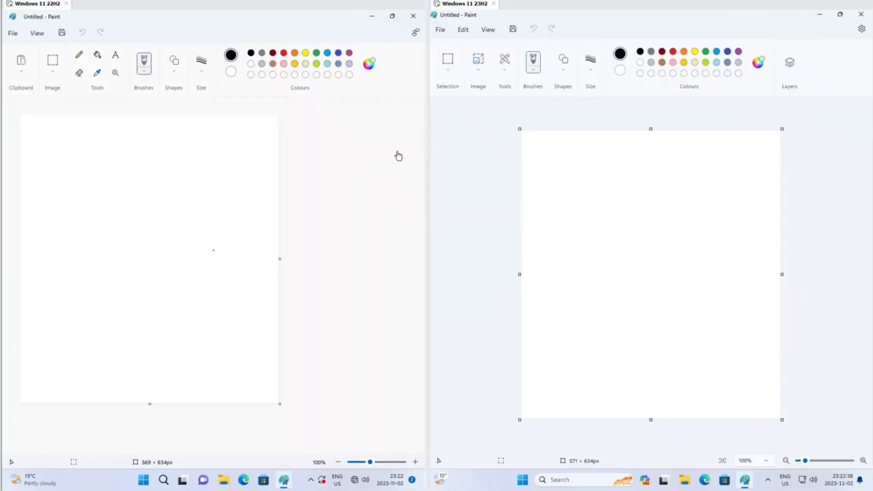
Select a rectangular area of about 208 × 210 px on the 23H2 Paint canvas and show the editing commands for it
{"action": "left_click", "coordinate": [287, 185]}
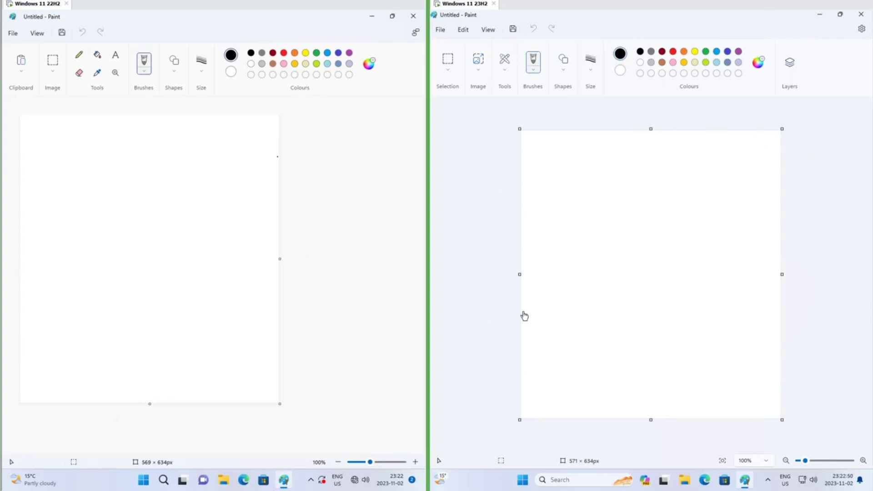
{"action": "left_click", "coordinate": [559, 183]}
{"action": "left_click_drag", "start_coordinate": [559, 183], "coordinate": [633, 251]}
{"action": "left_click_drag", "start_coordinate": [650, 276], "coordinate": [652, 279]}
{"action": "left_click", "coordinate": [463, 29]}
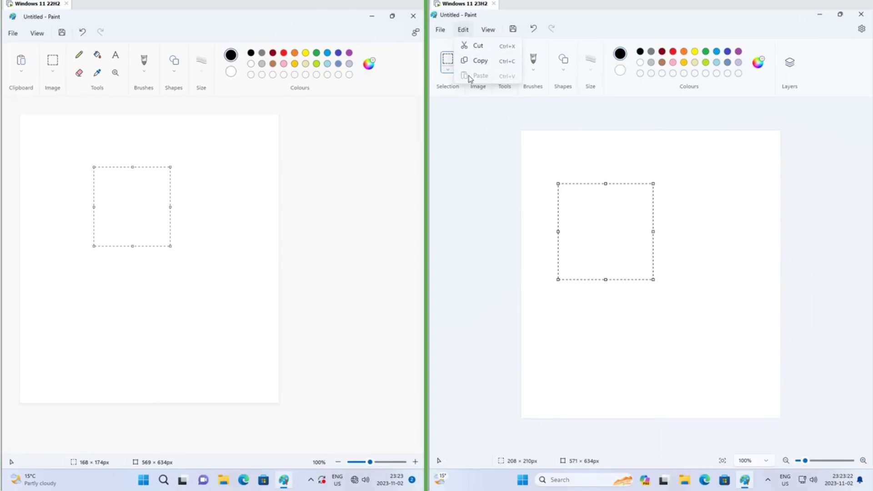
Show the layers of the blank 23H2 Paint canvas, add a new layer and switch between the layers
{"action": "left_click", "coordinate": [789, 63]}
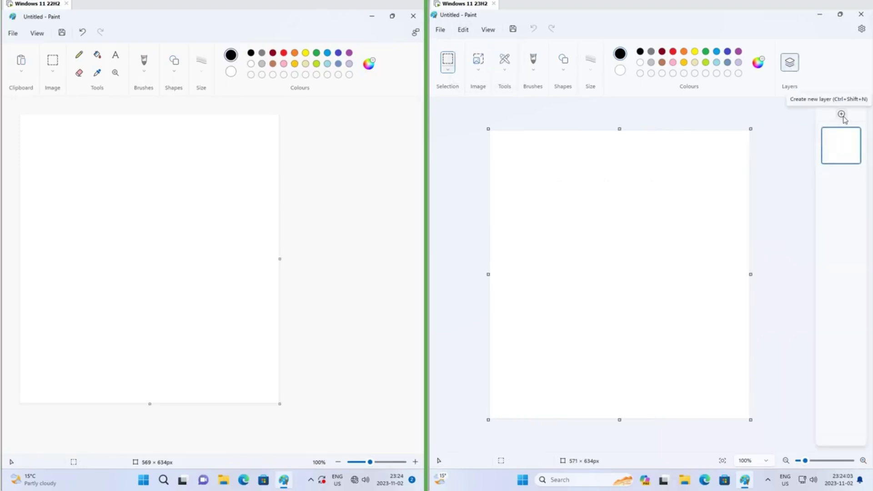
{"action": "left_click", "coordinate": [842, 115]}
{"action": "left_click", "coordinate": [842, 186]}
{"action": "left_click", "coordinate": [840, 144]}
{"action": "left_click", "coordinate": [841, 187]}
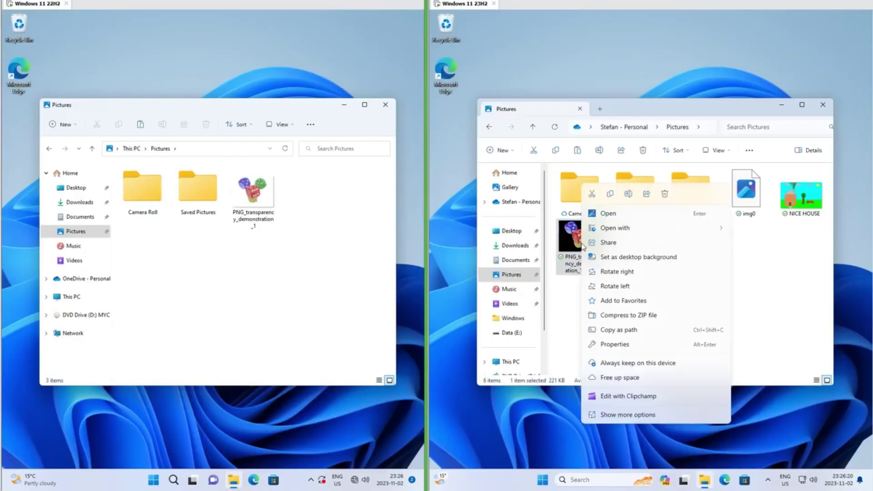
Open PNG_transparency_demonstration_1 from the Pictures folder with Paint in both 23H2 and 22H2
{"action": "mouse_move", "coordinate": [625, 226]}
{"action": "left_click", "coordinate": [758, 227]}
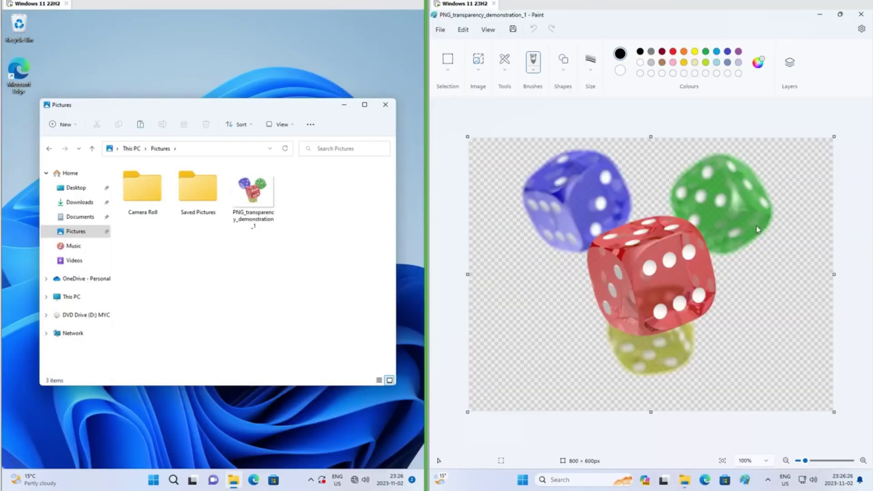
{"action": "right_click", "coordinate": [264, 196]}
{"action": "mouse_move", "coordinate": [278, 242]}
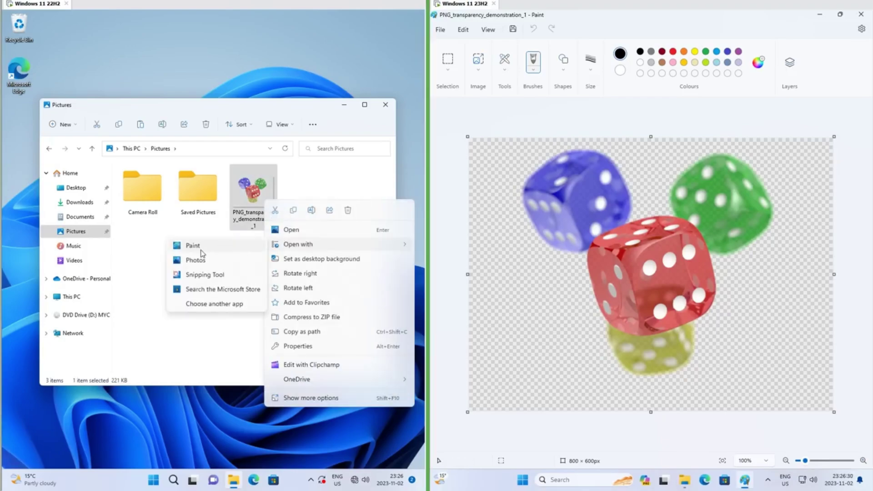
{"action": "left_click", "coordinate": [200, 251]}
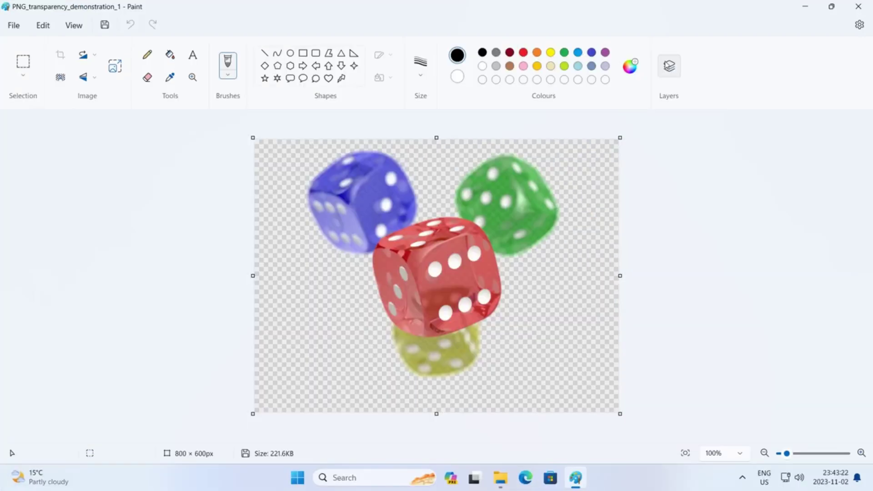
Add a new layer to the dice image in 23H2 Paint and move it beneath the dice layer
{"action": "left_click", "coordinate": [669, 66]}
{"action": "left_click", "coordinate": [833, 130]}
{"action": "left_click_drag", "start_coordinate": [828, 166], "coordinate": [833, 223]}
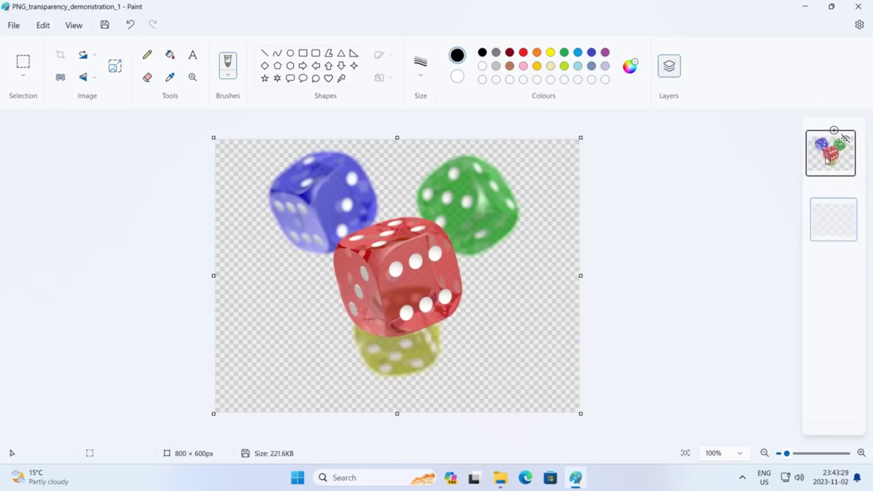
Draw freehand black lines with the Pencil around and behind the dice on the lower layer
{"action": "left_click", "coordinate": [147, 54]}
{"action": "left_click_drag", "start_coordinate": [535, 166], "coordinate": [541, 193]}
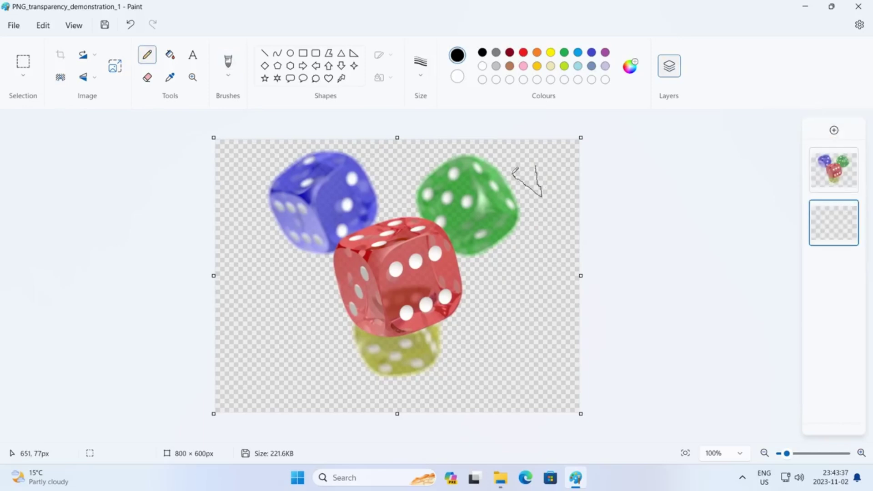
{"action": "left_click_drag", "start_coordinate": [366, 357], "coordinate": [281, 230]}
Draw thicker freehand black loops with a brush across the lower layer, behind the dice
{"action": "left_click", "coordinate": [227, 64]}
{"action": "left_click", "coordinate": [257, 96]}
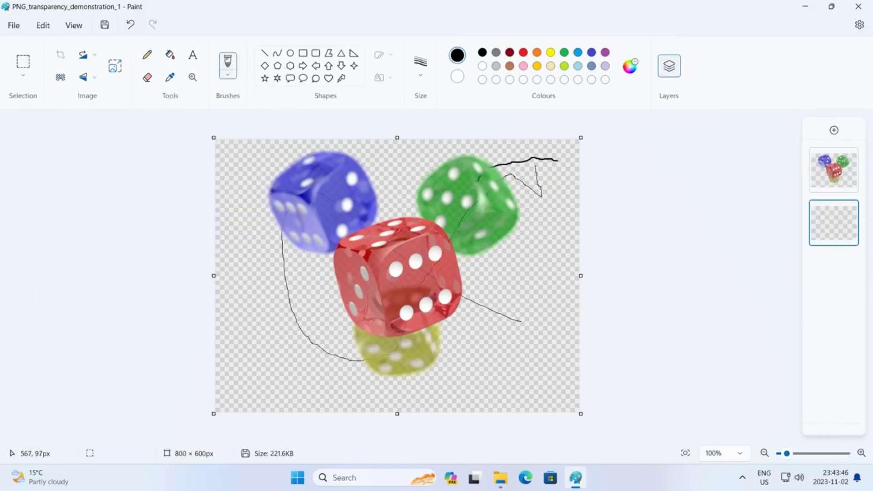
{"action": "mouse_move", "coordinate": [451, 356]}
{"action": "left_mouse_down"}
{"action": "mouse_move", "coordinate": [313, 379]}
{"action": "mouse_move", "coordinate": [292, 156]}
{"action": "left_mouse_up"}
{"action": "mouse_move", "coordinate": [378, 252]}
{"action": "left_mouse_down"}
{"action": "mouse_move", "coordinate": [257, 305]}
{"action": "mouse_move", "coordinate": [572, 209]}
{"action": "mouse_move", "coordinate": [355, 269]}
{"action": "left_mouse_up"}
{"action": "left_click_drag", "start_coordinate": [394, 186], "coordinate": [259, 165]}
{"action": "mouse_move", "coordinate": [394, 331]}
{"action": "left_mouse_down"}
{"action": "mouse_move", "coordinate": [522, 295]}
{"action": "mouse_move", "coordinate": [553, 296]}
{"action": "left_mouse_up"}
Draw a rectangle of about 374 × 553 px with a solid fill behind the blue die on the lower layer
{"action": "left_click", "coordinate": [303, 53]}
{"action": "left_click", "coordinate": [384, 80]}
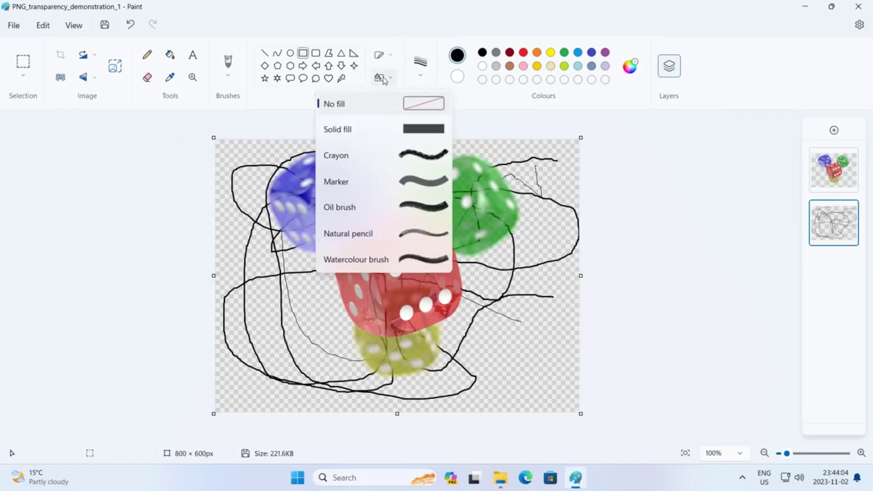
{"action": "left_click", "coordinate": [389, 128]}
{"action": "left_click_drag", "start_coordinate": [228, 147], "coordinate": [398, 399]}
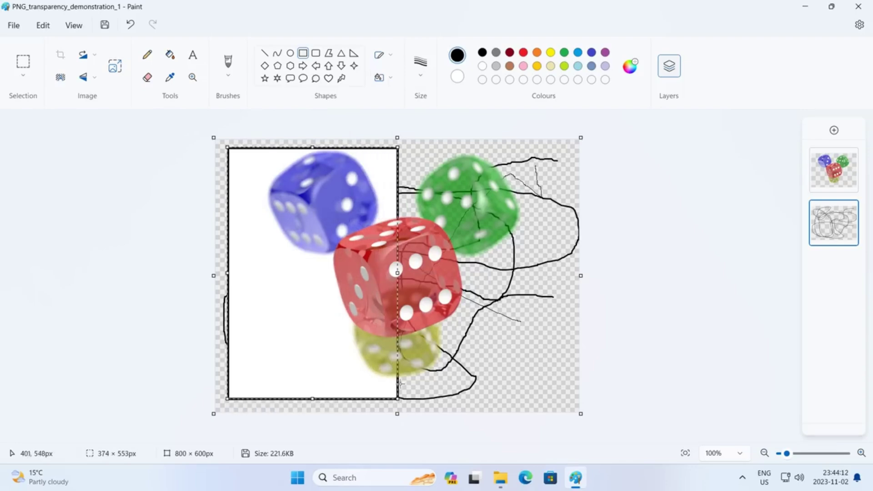
Save the layered picture as a flattened PNG named "Windows 11 23H2 Paint transparency" and open the saved file from the Pictures folder
{"action": "left_click", "coordinate": [14, 25]}
{"action": "mouse_move", "coordinate": [68, 136]}
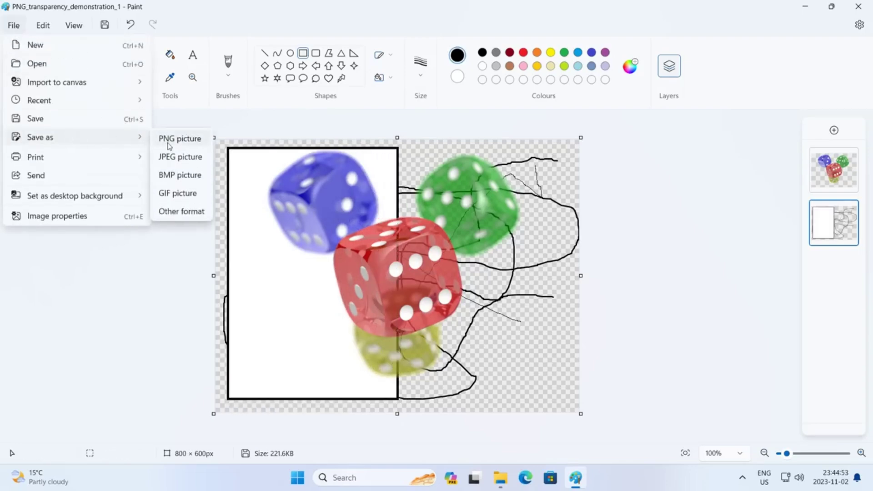
{"action": "left_click", "coordinate": [184, 133]}
{"action": "type", "text": "Windows 11 23H2 Paint transparency"}
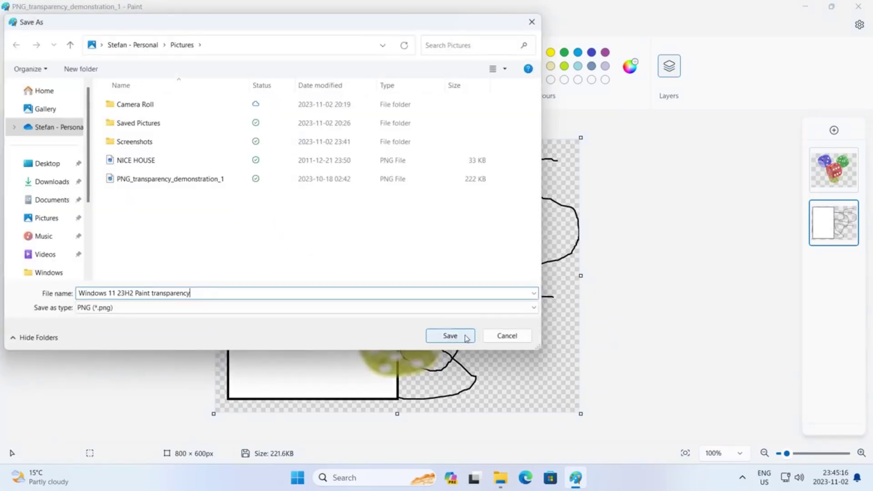
{"action": "left_click", "coordinate": [449, 336]}
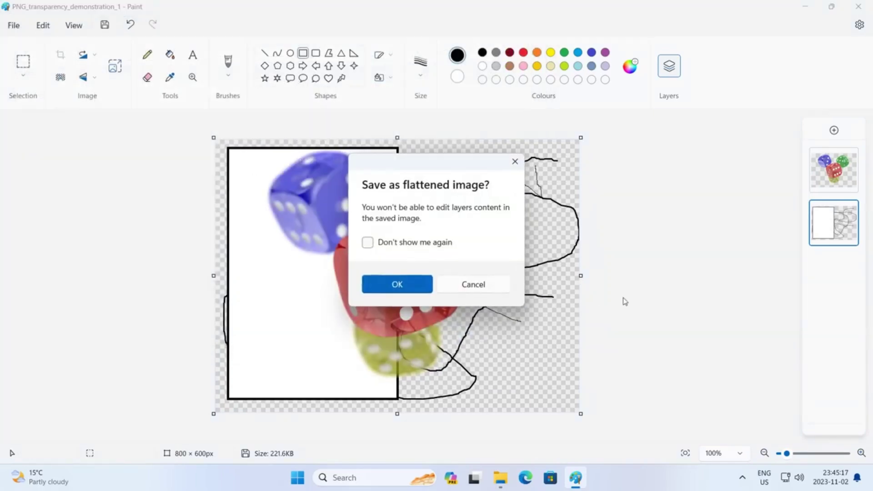
{"action": "left_click", "coordinate": [404, 285]}
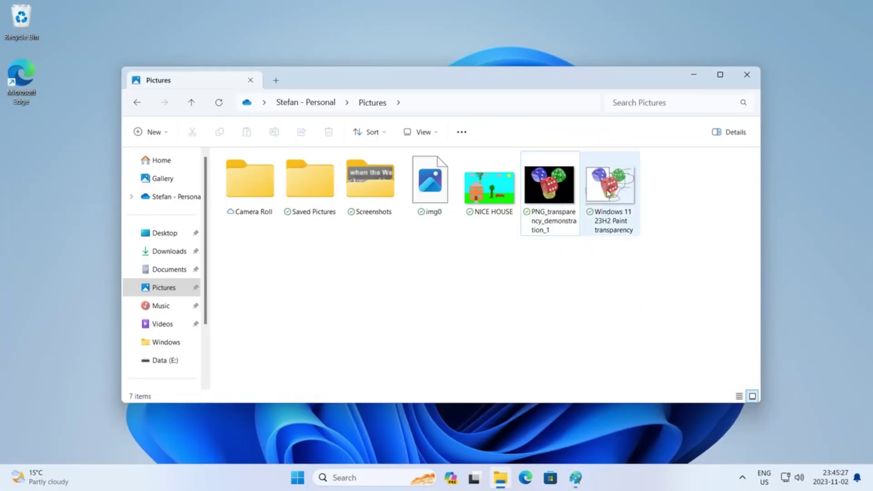
{"action": "left_click", "coordinate": [607, 193]}
{"action": "double_click", "coordinate": [607, 193]}
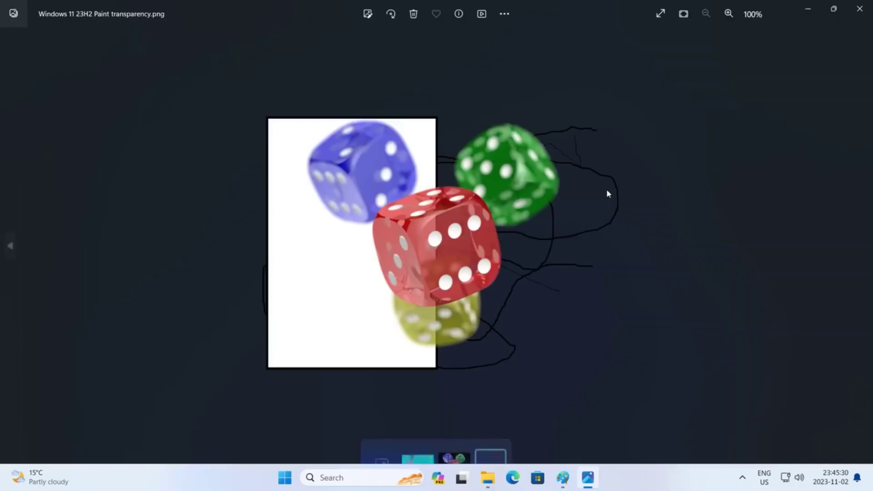
Save the layered picture as a BMP file as well, and open the saved BMP from the Pictures folder
{"action": "left_click", "coordinate": [14, 25]}
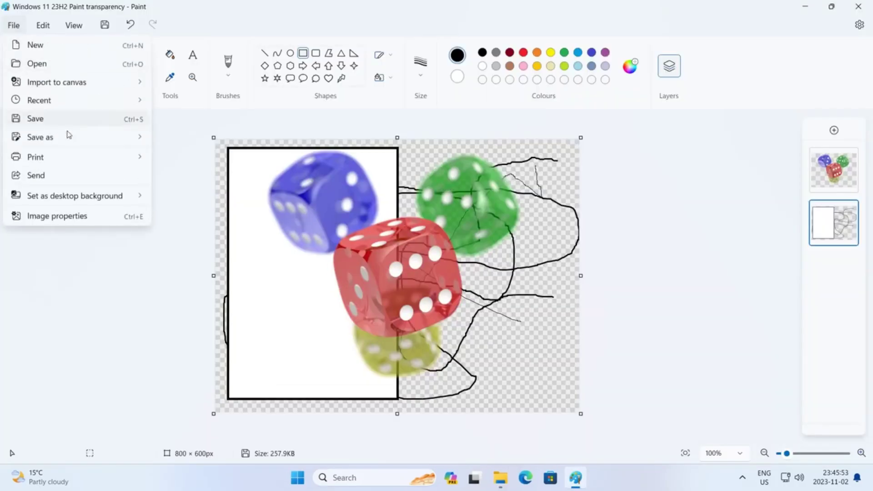
{"action": "mouse_move", "coordinate": [73, 137]}
{"action": "left_click", "coordinate": [185, 175]}
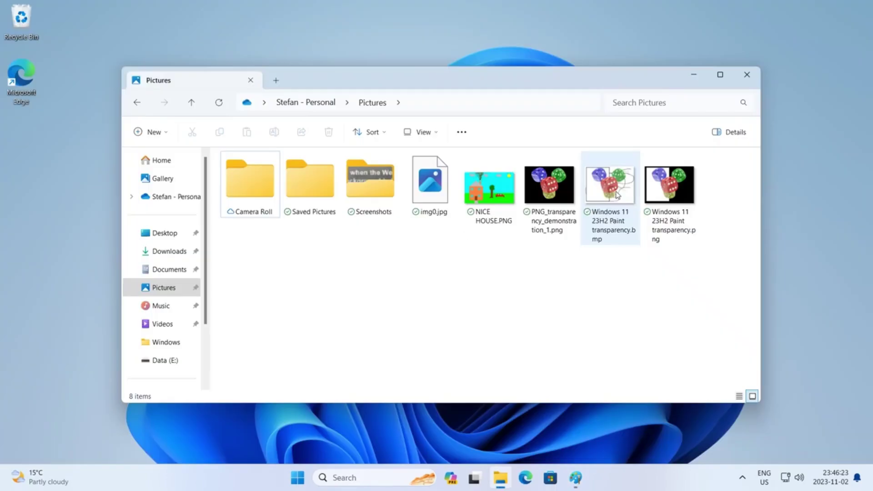
{"action": "left_click", "coordinate": [619, 191]}
{"action": "double_click", "coordinate": [620, 191]}
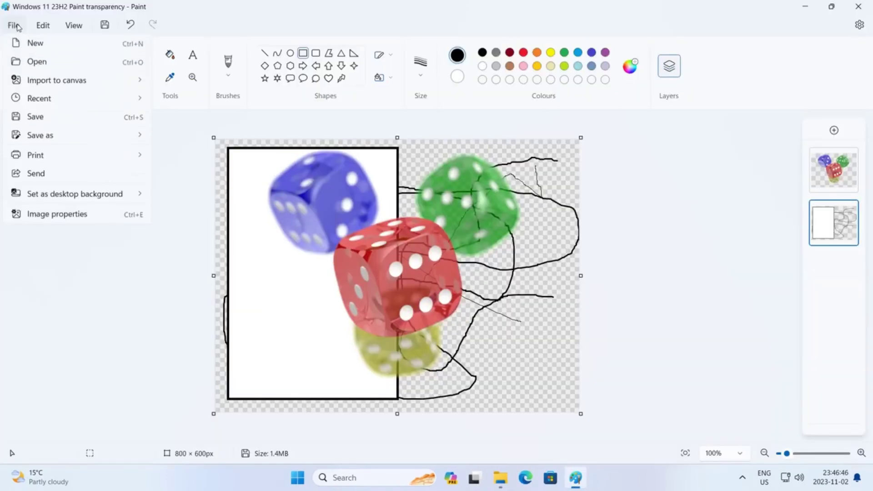
Save the layered picture as "Windows 11 23H2 Paint transparency.gif" in the Pictures folder, accepting the format warning
{"action": "mouse_move", "coordinate": [49, 137]}
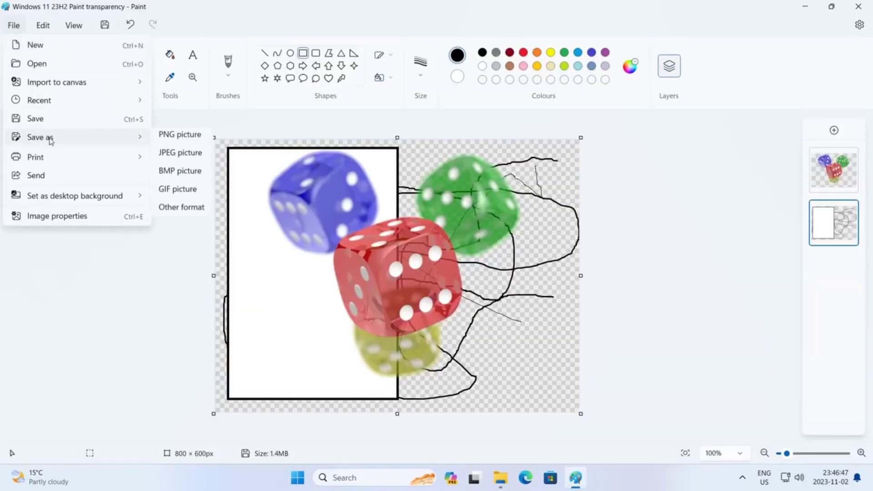
{"action": "left_click", "coordinate": [185, 195]}
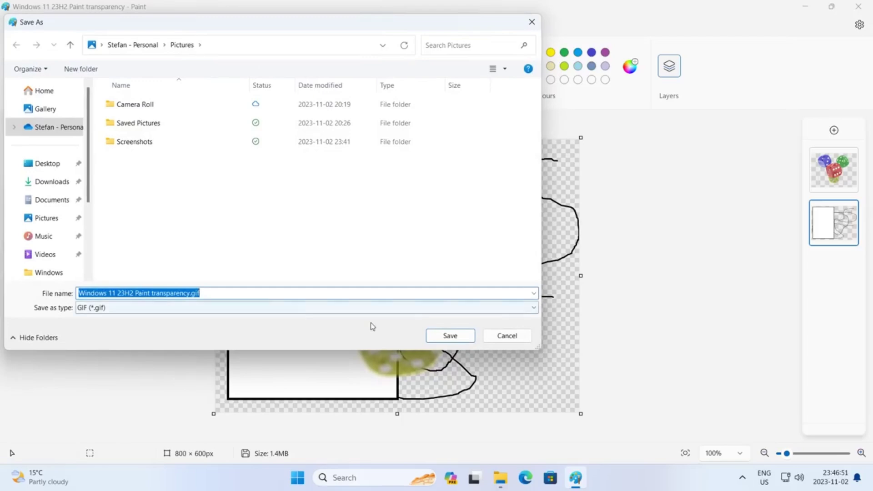
{"action": "left_click", "coordinate": [466, 339]}
{"action": "left_click", "coordinate": [411, 293]}
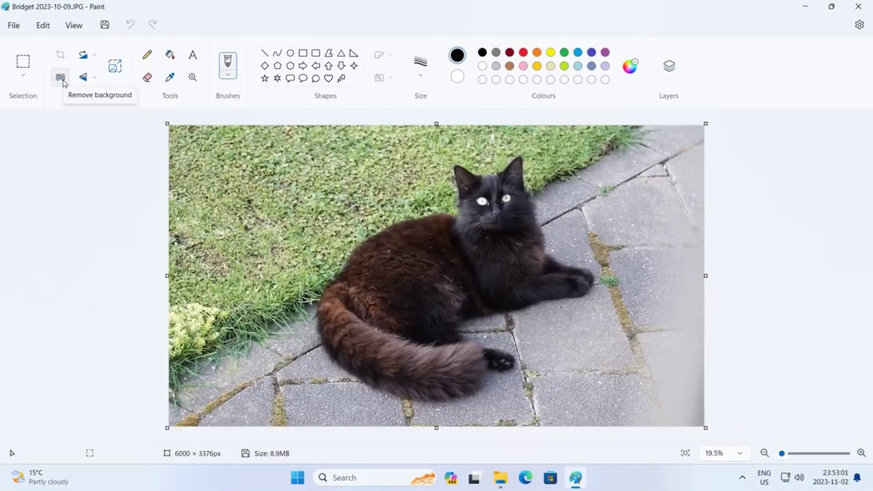
Remove the background from the cat photo Bridget 2023-10-09.JPG in Paint
{"action": "left_click", "coordinate": [120, 155]}
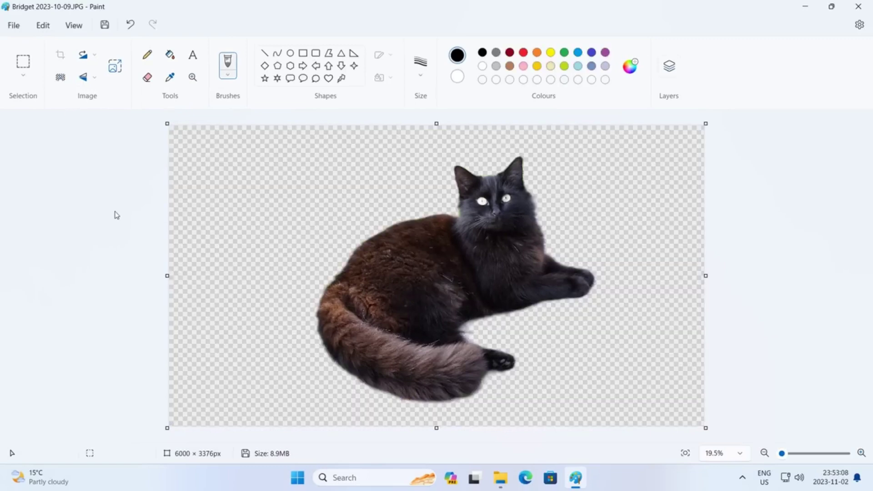
Examine the cat cutout's edges at 100% zoom around the head, back, tail and paw, and fit the image back to the window
{"action": "left_click", "coordinate": [740, 453]}
{"action": "left_click", "coordinate": [716, 396]}
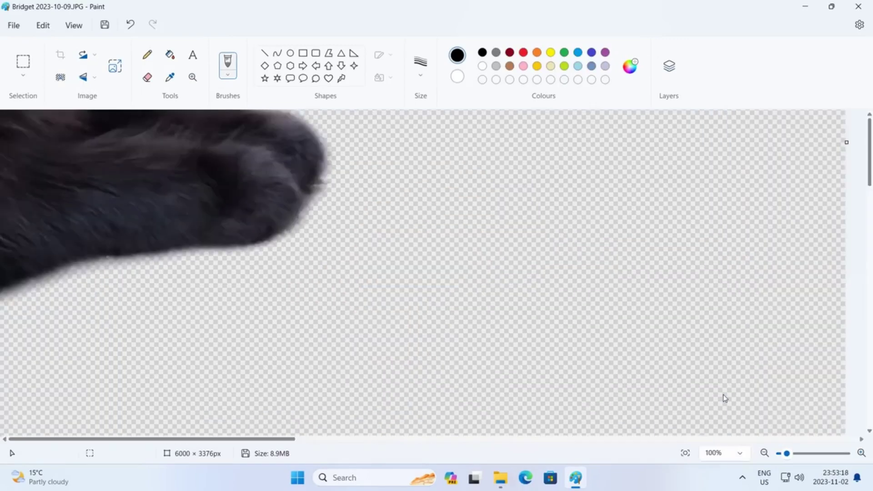
{"action": "left_click_drag", "start_coordinate": [611, 440], "coordinate": [376, 443]}
{"action": "left_click_drag", "start_coordinate": [869, 318], "coordinate": [869, 231]}
{"action": "scroll", "coordinate": [440, 353], "scroll_direction": "up", "scroll_amount": 5}
{"action": "scroll", "coordinate": [440, 353], "scroll_direction": "down", "scroll_amount": 2}
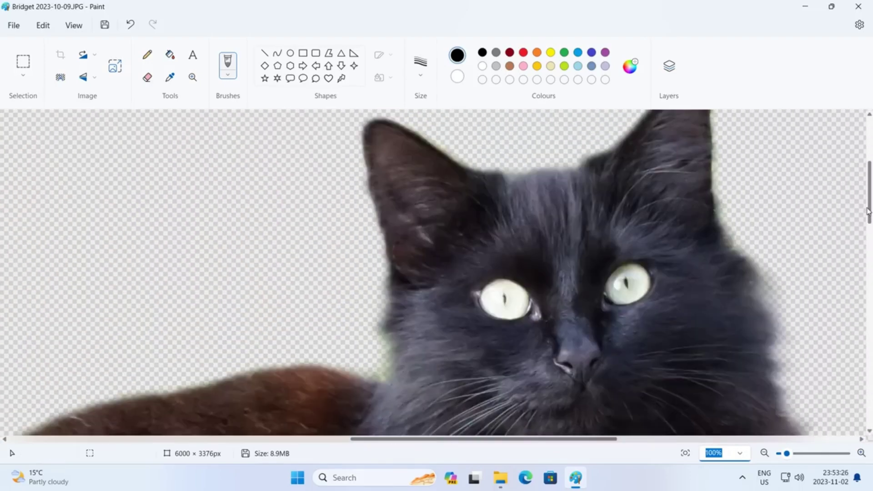
{"action": "scroll", "coordinate": [440, 352], "scroll_direction": "down", "scroll_amount": 3}
{"action": "left_click_drag", "start_coordinate": [487, 440], "coordinate": [371, 440]}
{"action": "scroll", "coordinate": [396, 327], "scroll_direction": "down", "scroll_amount": 10}
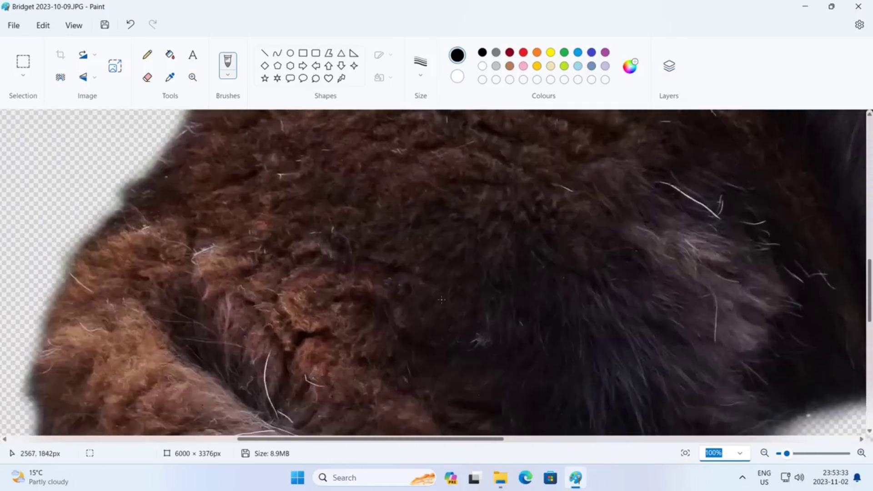
{"action": "scroll", "coordinate": [442, 300], "scroll_direction": "down", "scroll_amount": 5}
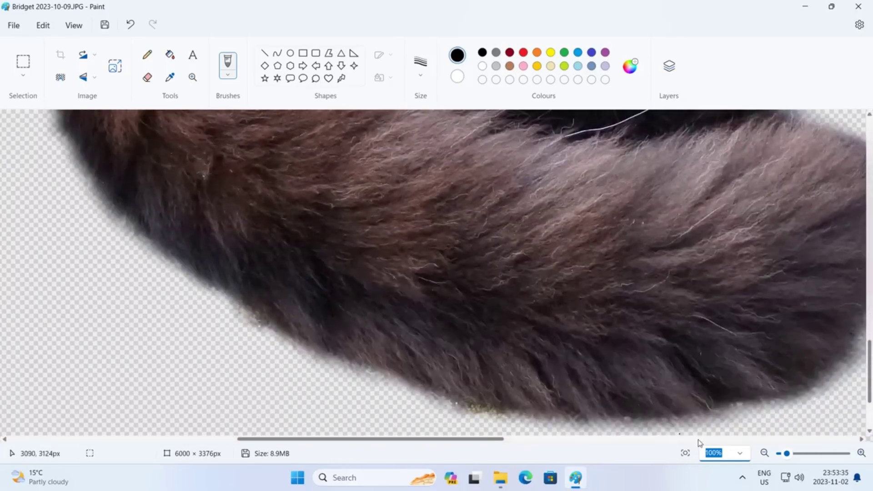
{"action": "scroll", "coordinate": [516, 444], "scroll_direction": "right", "scroll_amount": 5}
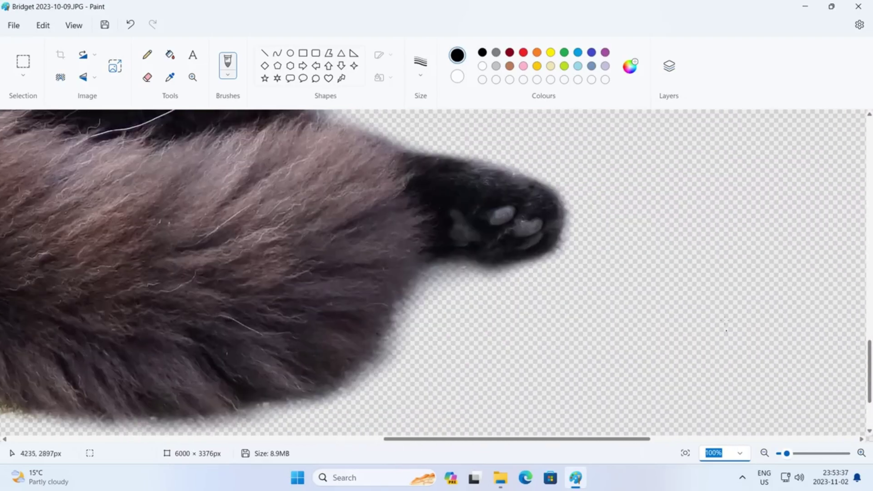
{"action": "scroll", "coordinate": [673, 270], "scroll_direction": "up", "scroll_amount": 8}
{"action": "scroll", "coordinate": [673, 270], "scroll_direction": "up", "scroll_amount": 10}
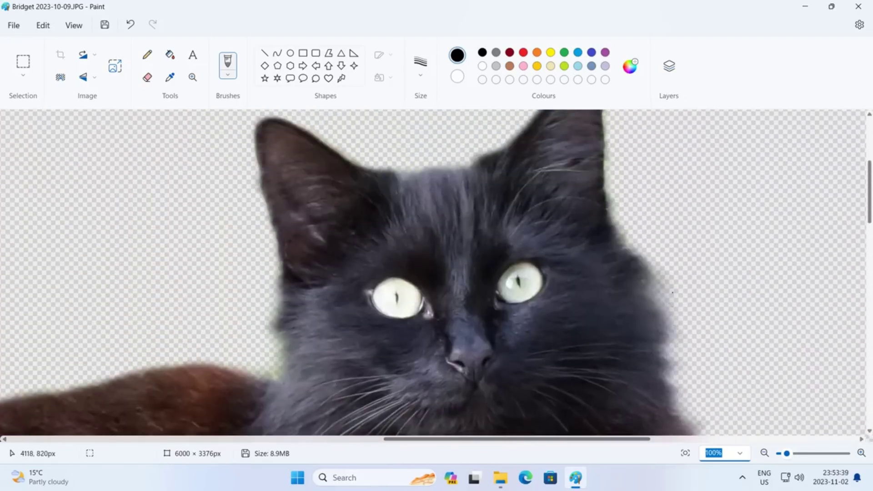
{"action": "left_click", "coordinate": [683, 455]}
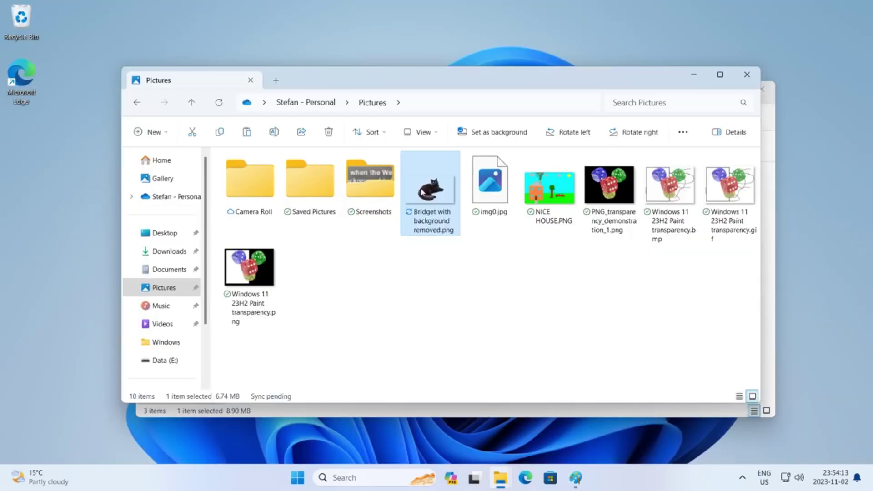
Open "Bridget with background removed.png" from the Pictures folder
{"action": "double_click", "coordinate": [422, 192]}
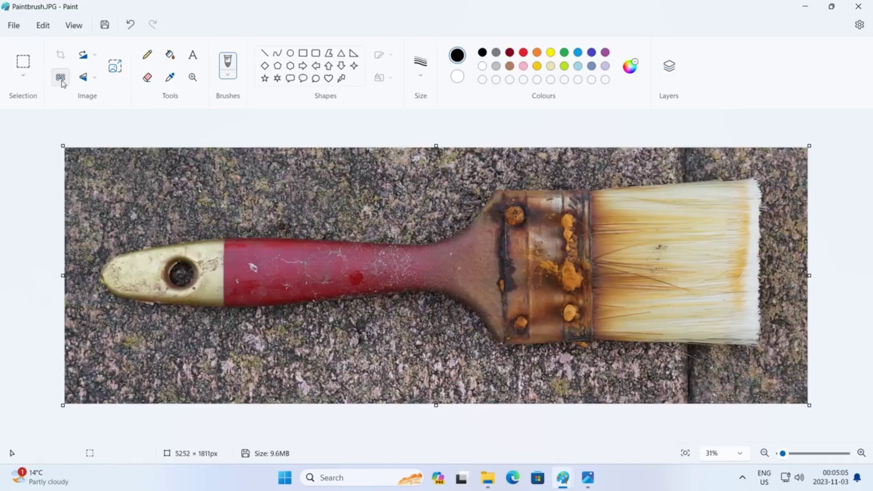
Remove the background from the photo Paintbrush.JPG in Paint
{"action": "left_click", "coordinate": [61, 77]}
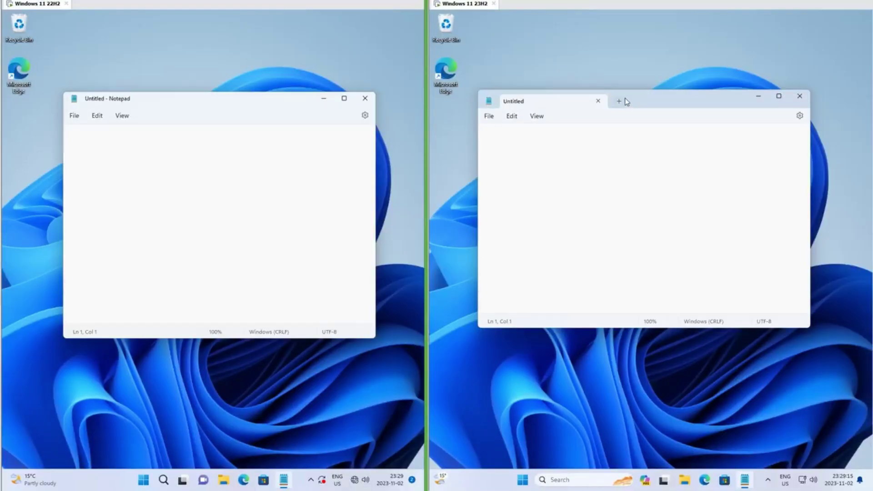
Add a second Notepad tab on 23H2, enter "Test" in it, and switch between the two tabs, ending on the untitled one
{"action": "left_click", "coordinate": [620, 101]}
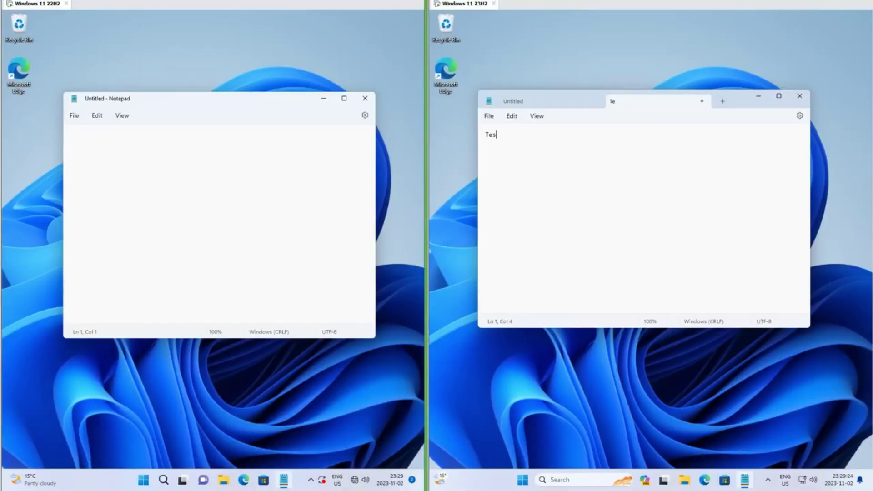
{"action": "left_click", "coordinate": [528, 106]}
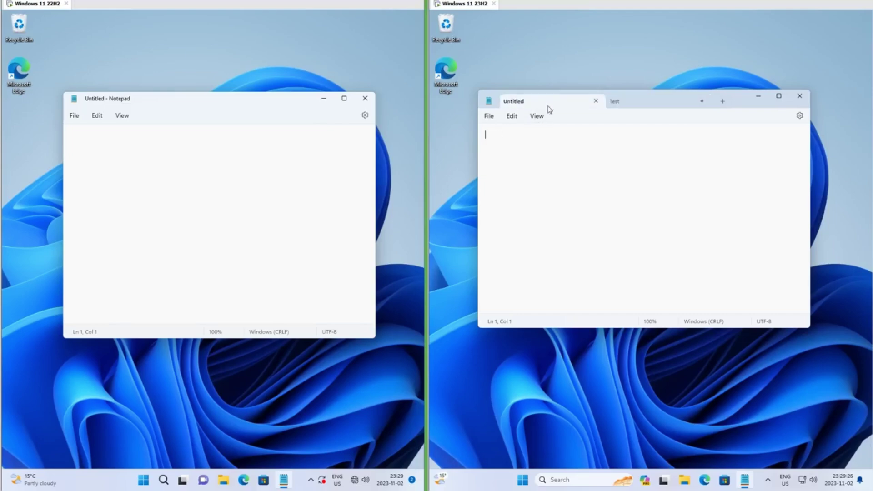
{"action": "left_click", "coordinate": [630, 103]}
{"action": "left_click", "coordinate": [531, 105]}
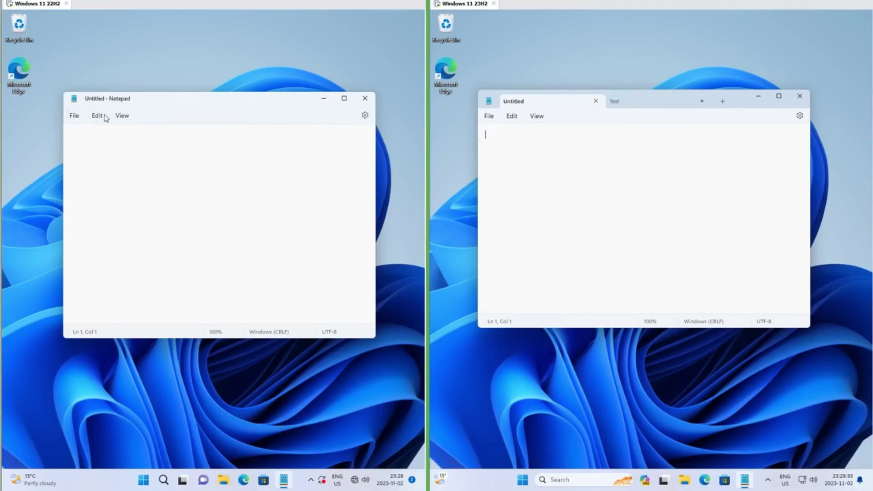
Compare the Notepad settings on 22H2 and 23H2, expanding the When Notepad starts options on 23H2
{"action": "left_click", "coordinate": [365, 116]}
{"action": "left_click", "coordinate": [799, 116]}
{"action": "scroll", "coordinate": [783, 227], "scroll_direction": "down", "scroll_amount": 1}
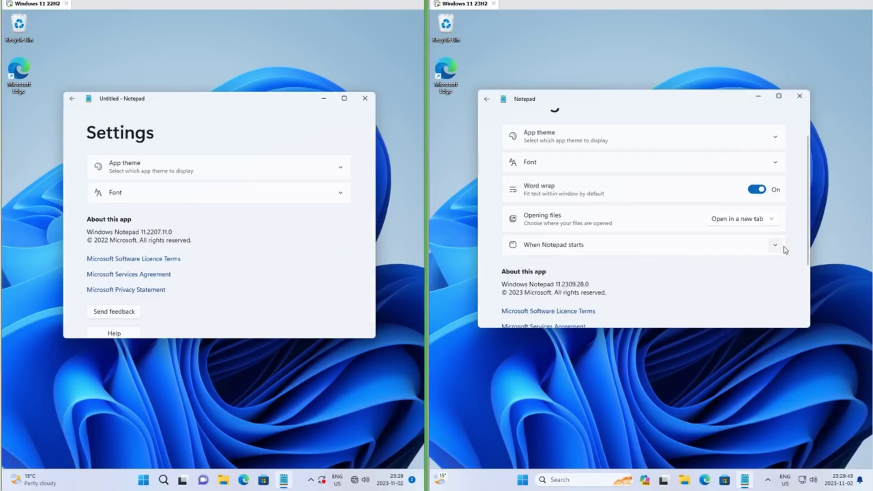
{"action": "left_click", "coordinate": [779, 247]}
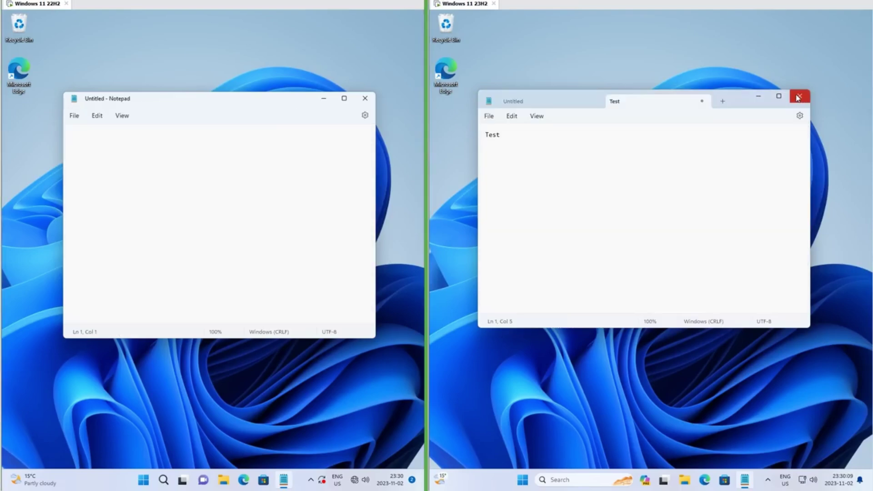
Close Notepad on both systems and reopen it on 23H2 to check whether the unsaved tab is restored
{"action": "left_click", "coordinate": [799, 96]}
{"action": "left_click", "coordinate": [364, 98]}
{"action": "left_click", "coordinate": [543, 478]}
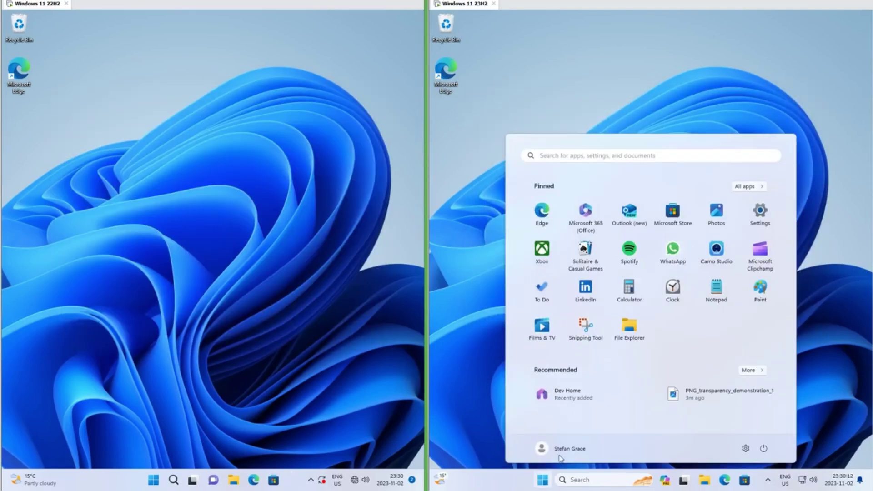
{"action": "left_click", "coordinate": [725, 305]}
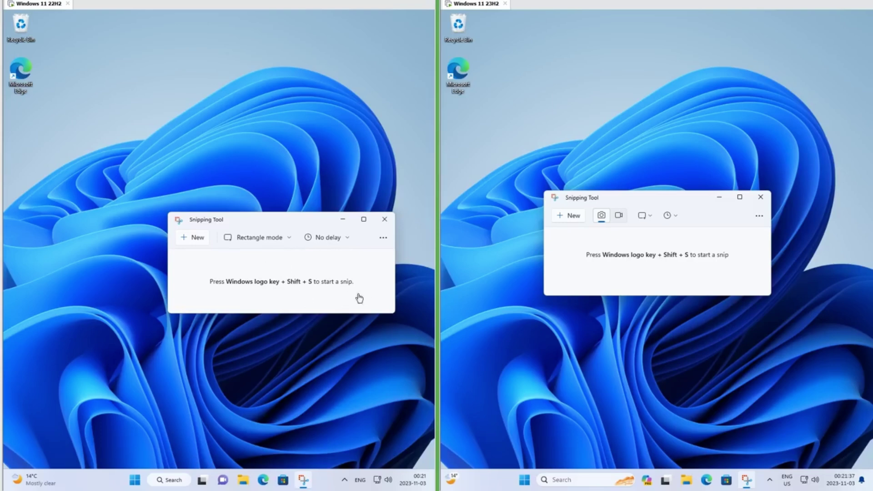
Switch the Snipping Tool on 23H2 to screen recording mode
{"action": "left_click", "coordinate": [619, 216]}
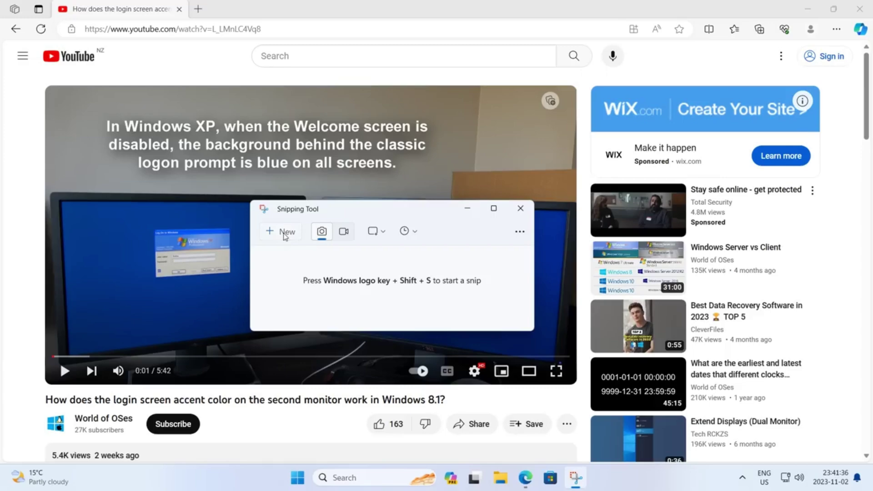
Capture a rectangular snip of the white Windows XP caption in the YouTube video and run Text actions on it
{"action": "left_click", "coordinate": [283, 233]}
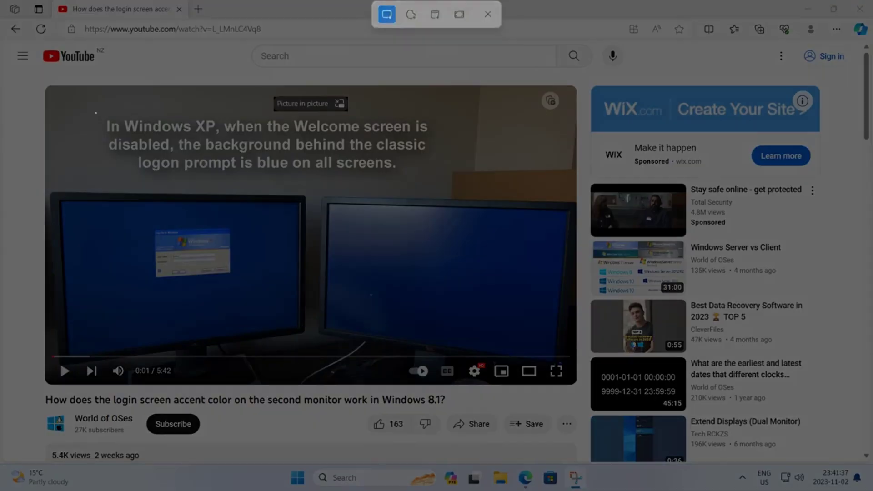
{"action": "left_click_drag", "start_coordinate": [95, 113], "coordinate": [443, 182]}
{"action": "left_click", "coordinate": [533, 114]}
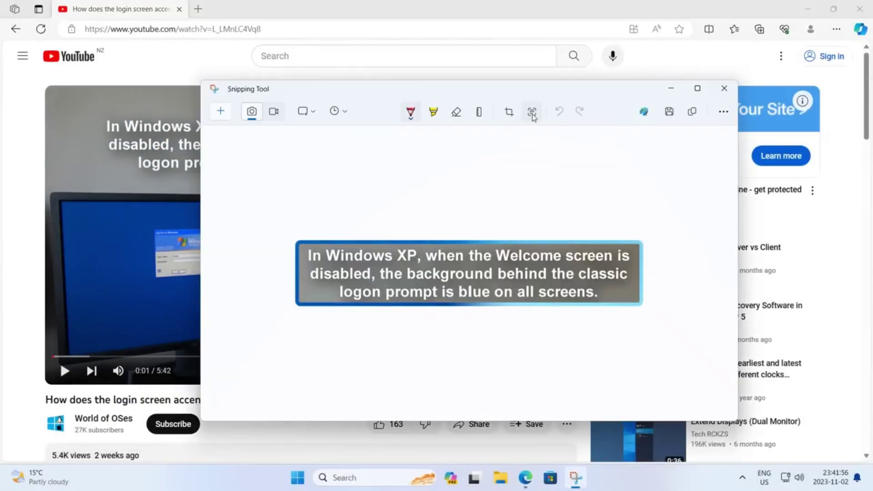
Copy the recognised caption text from the snip and paste it into a new Notepad document
{"action": "left_click_drag", "start_coordinate": [325, 255], "coordinate": [586, 298]}
{"action": "left_click", "coordinate": [416, 143]}
{"action": "left_click", "coordinate": [295, 477]}
{"action": "left_click", "coordinate": [518, 237]}
{"action": "right_click", "coordinate": [343, 171]}
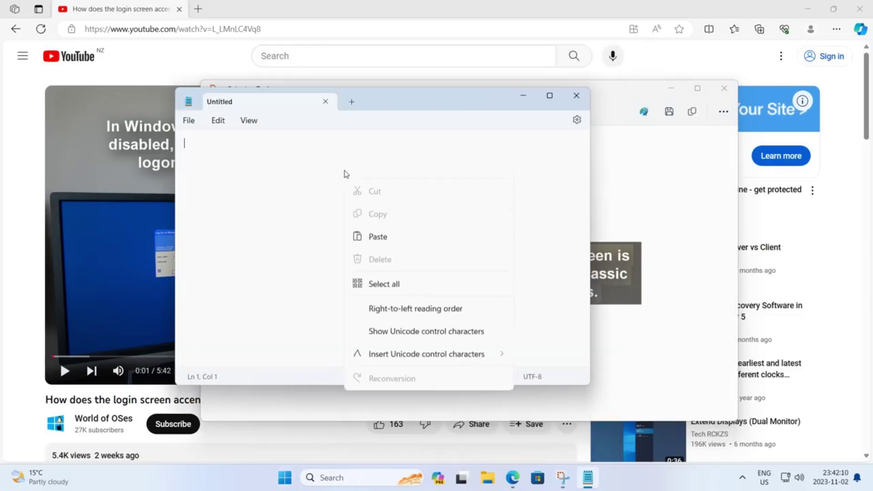
{"action": "left_click", "coordinate": [380, 253]}
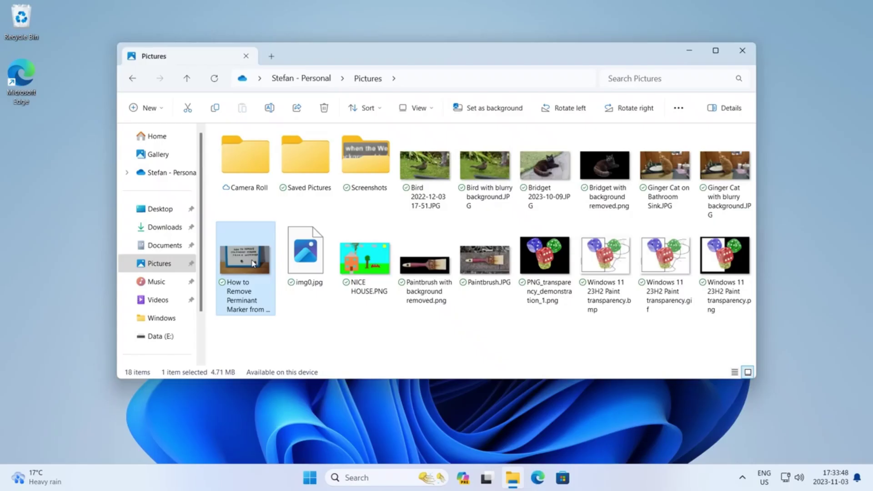
Open the whiteboard photo about removing permanent marker from the Pictures folder in Snipping Tool and run Text actions on it
{"action": "right_click", "coordinate": [260, 253]}
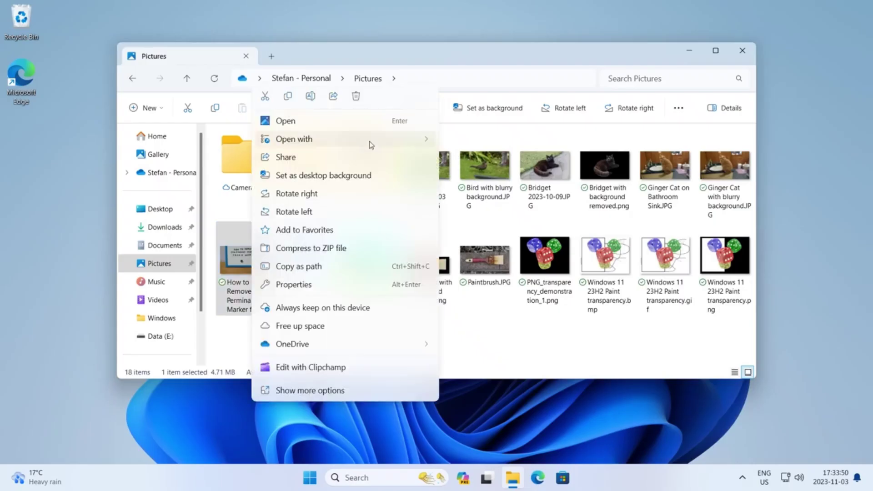
{"action": "mouse_move", "coordinate": [369, 141]}
{"action": "left_click", "coordinate": [505, 179]}
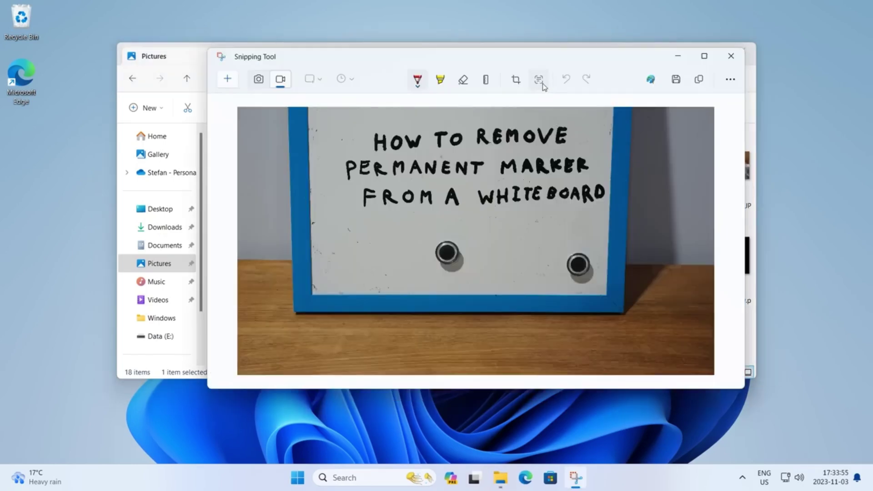
{"action": "left_click", "coordinate": [542, 84]}
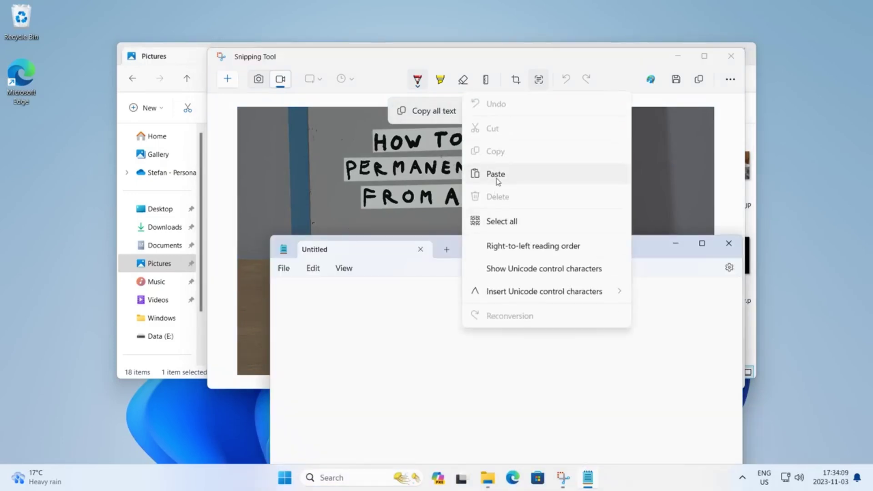
Paste the text copied from the whiteboard photo into the empty Notepad document and enlarge the displayed text
{"action": "left_click", "coordinate": [496, 173]}
{"action": "key", "text": "ctrl+plus"}
{"action": "key", "text": "ctrl+plus"}
{"action": "key", "text": "ctrl+plus"}
{"action": "key", "text": "ctrl+plus"}
{"action": "key", "text": "ctrl+plus"}
{"action": "key", "text": "ctrl+plus"}
{"action": "key", "text": "ctrl+plus"}
{"action": "key", "text": "ctrl+plus"}
{"action": "key", "text": "ctrl+plus"}
{"action": "key", "text": "ctrl+plus"}
{"action": "key", "text": "ctrl+plus"}
{"action": "key", "text": "ctrl+plus"}
{"action": "key", "text": "ctrl+plus"}
{"action": "key", "text": "ctrl+plus"}
{"action": "key", "text": "ctrl+plus"}
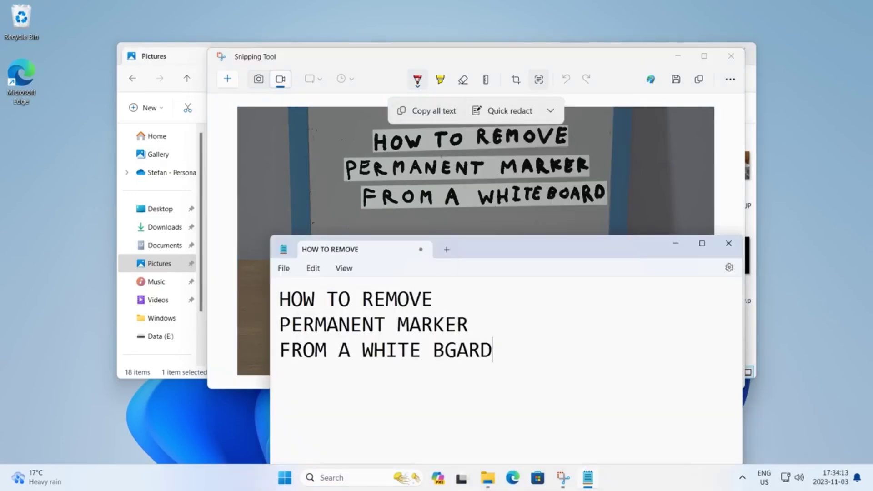
{"action": "key", "text": "ctrl+plus"}
{"action": "key", "text": "ctrl+plus"}
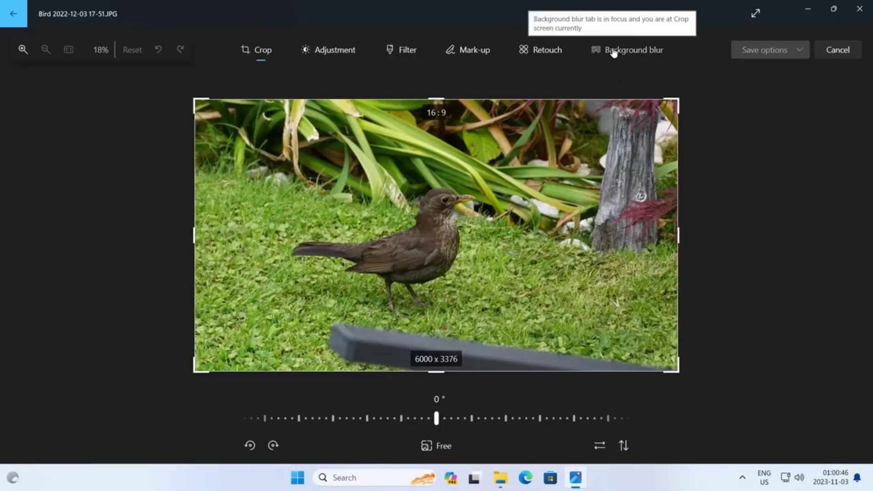
{"action": "left_click", "coordinate": [613, 50]}
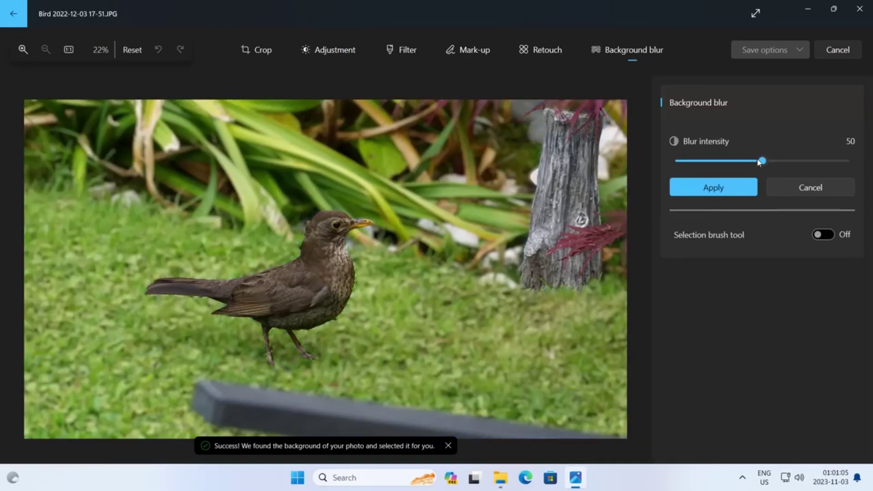
{"action": "left_click_drag", "start_coordinate": [761, 161], "coordinate": [834, 160]}
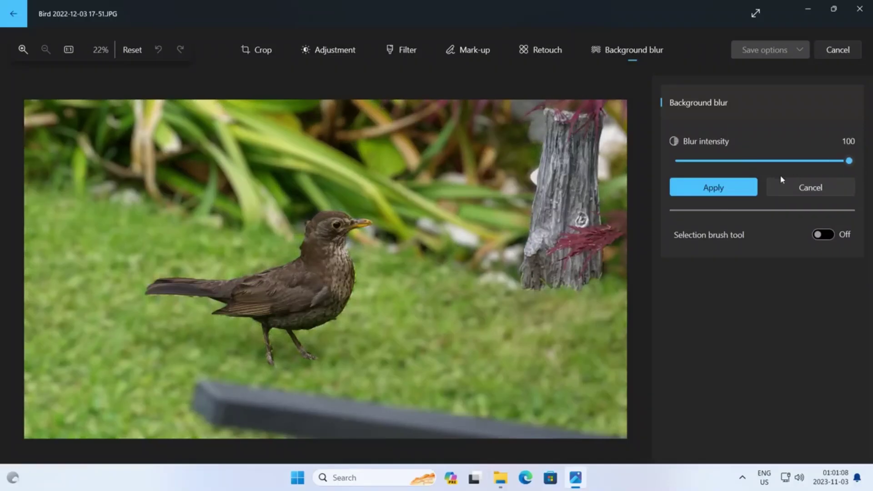
{"action": "left_click", "coordinate": [700, 194]}
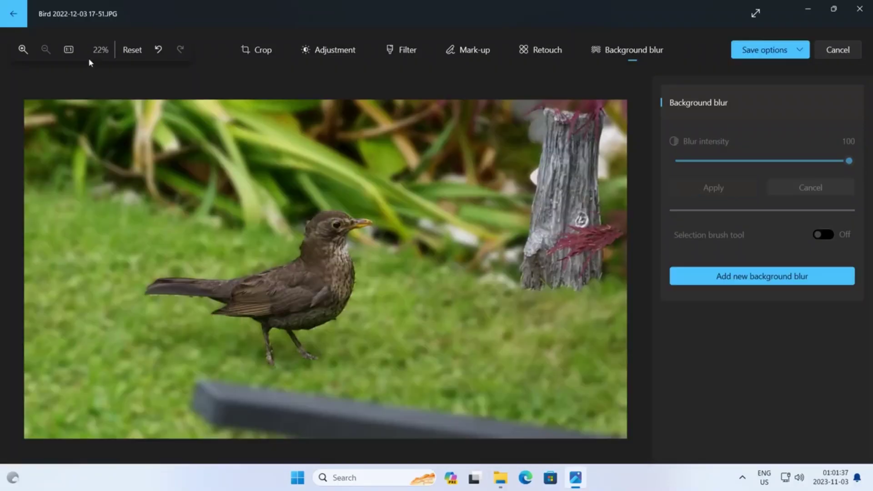
Examine the edges of the background blur around the bird's head and body at 100% zoom
{"action": "left_click", "coordinate": [68, 50]}
{"action": "left_click_drag", "start_coordinate": [225, 142], "coordinate": [206, 321]}
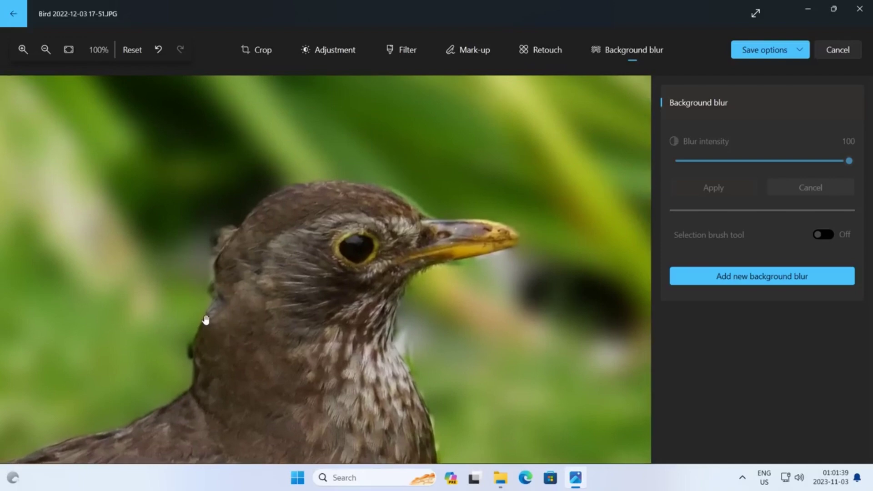
{"action": "left_click_drag", "start_coordinate": [440, 170], "coordinate": [43, 255]}
{"action": "scroll", "coordinate": [282, 217], "scroll_direction": "down", "scroll_amount": 3}
{"action": "mouse_move", "coordinate": [282, 216]}
{"action": "left_mouse_down"}
{"action": "mouse_move", "coordinate": [322, 228]}
{"action": "mouse_move", "coordinate": [489, 129]}
{"action": "left_mouse_up"}
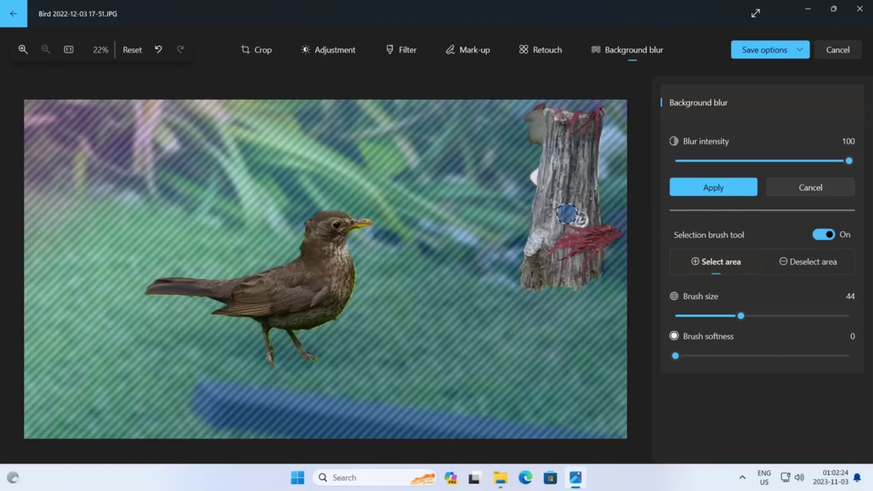
Brush the tree stump into the blur area with brush size 44, apply the blur at intensity 100, and inspect the result up close
{"action": "mouse_move", "coordinate": [565, 156]}
{"action": "left_mouse_down"}
{"action": "mouse_move", "coordinate": [565, 181]}
{"action": "mouse_move", "coordinate": [576, 195]}
{"action": "mouse_move", "coordinate": [543, 203]}
{"action": "left_mouse_up"}
{"action": "left_click", "coordinate": [714, 194]}
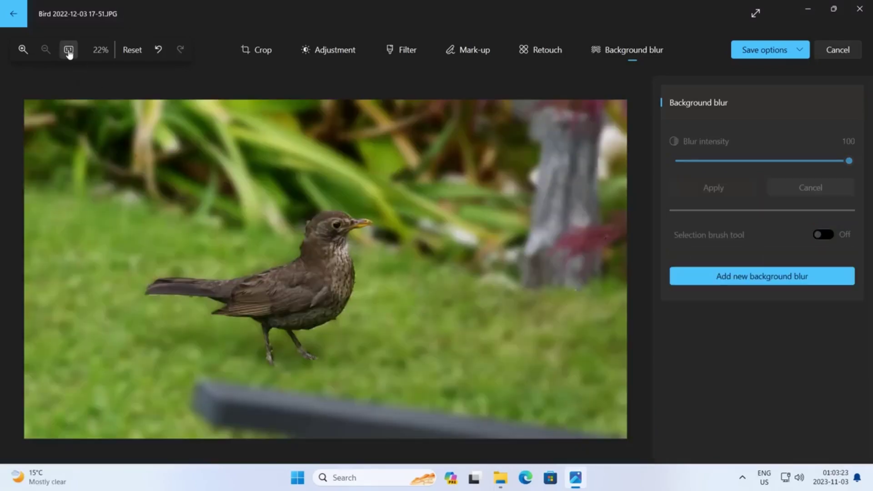
{"action": "left_click", "coordinate": [77, 56]}
{"action": "left_click_drag", "start_coordinate": [446, 156], "coordinate": [493, 306]}
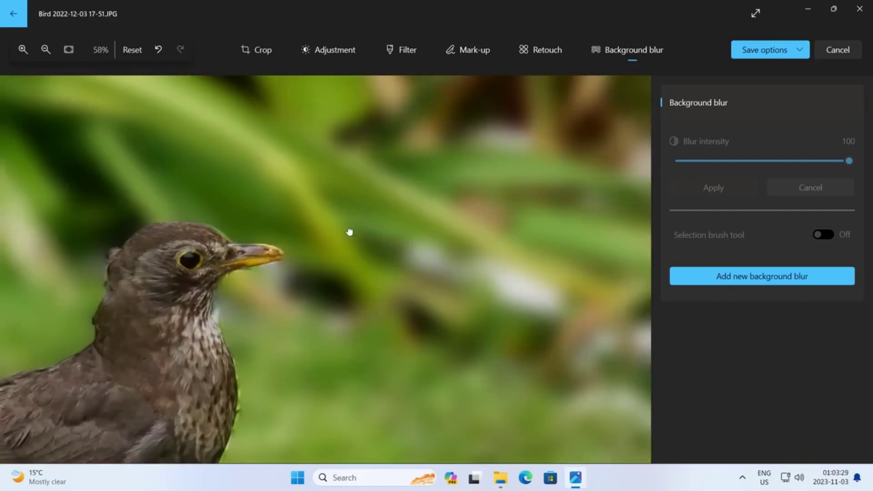
{"action": "left_click_drag", "start_coordinate": [349, 232], "coordinate": [78, 358]}
Apply Background blur at intensity 100 to 2023-06-18 Ginger Cat on Bathroom Sink.JPG
{"action": "left_click", "coordinate": [631, 53]}
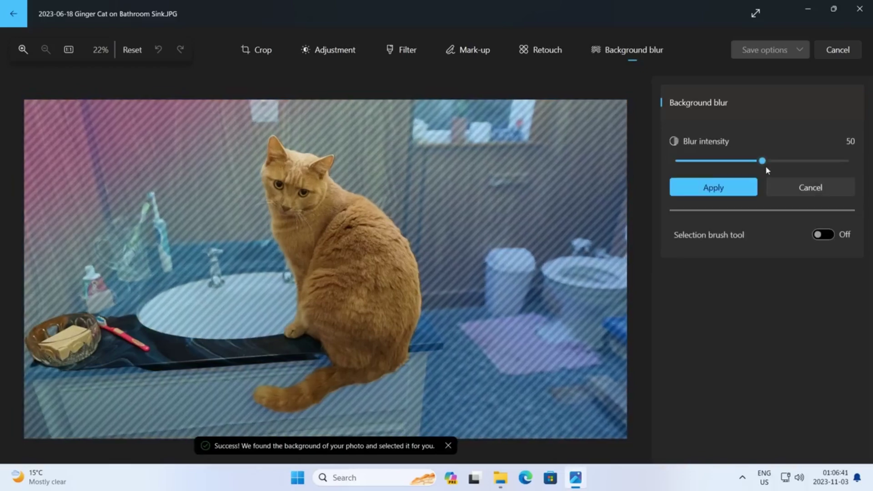
{"action": "left_click", "coordinate": [775, 161]}
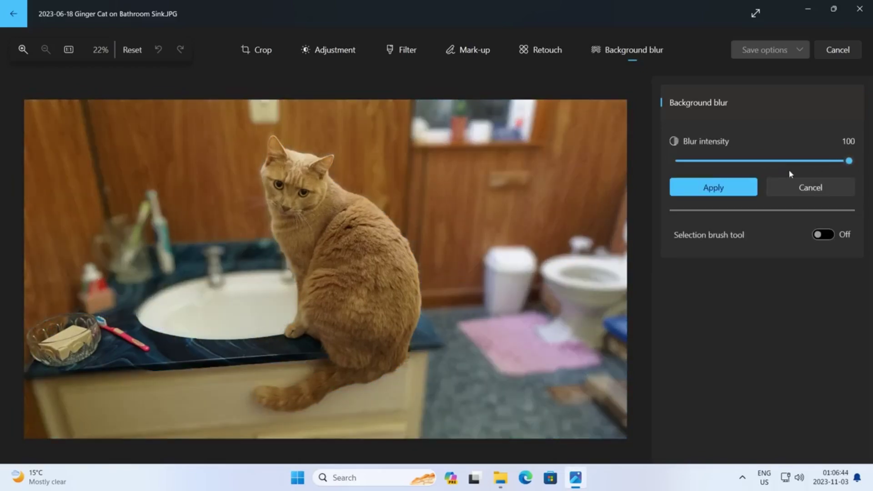
{"action": "left_click", "coordinate": [743, 184]}
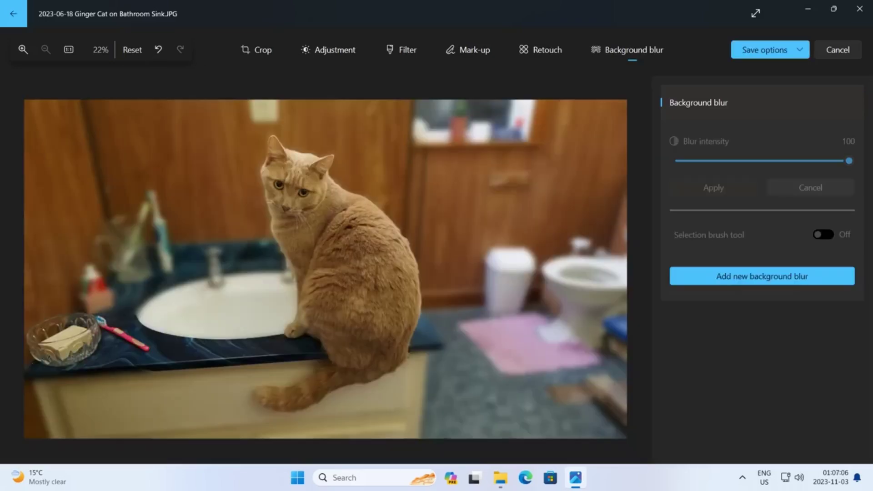
Examine the blur's edges around the ginger cat and the bathroom background at close zoom
{"action": "left_click", "coordinate": [69, 50]}
{"action": "left_click_drag", "start_coordinate": [254, 114], "coordinate": [410, 393]}
{"action": "scroll", "coordinate": [170, 306], "scroll_direction": "down", "scroll_amount": 5}
{"action": "left_click_drag", "start_coordinate": [298, 354], "coordinate": [398, 103]}
{"action": "left_click_drag", "start_coordinate": [429, 293], "coordinate": [167, 212]}
{"action": "left_click_drag", "start_coordinate": [487, 171], "coordinate": [290, 279]}
{"action": "left_click_drag", "start_coordinate": [493, 150], "coordinate": [447, 321]}
{"action": "left_click_drag", "start_coordinate": [410, 198], "coordinate": [496, 260]}
Open Outlook (new) from the full list of installed apps
{"action": "left_click", "coordinate": [560, 113]}
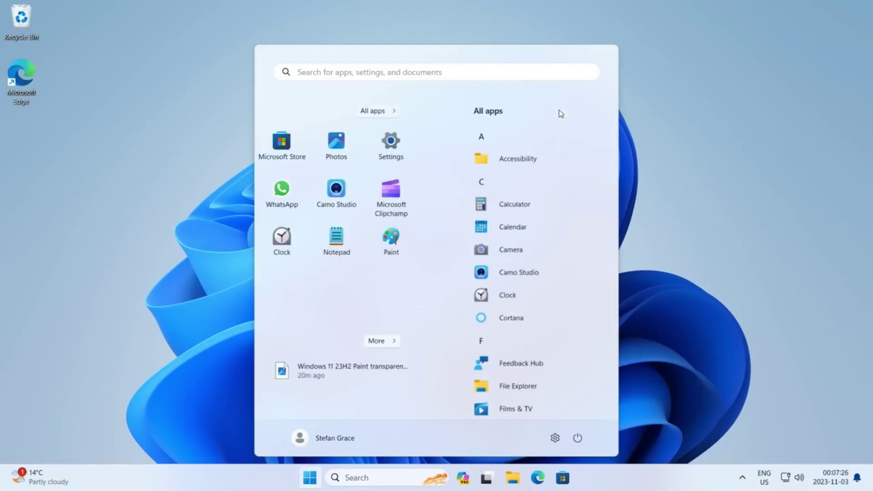
{"action": "scroll", "coordinate": [446, 249], "scroll_direction": "down", "scroll_amount": 10}
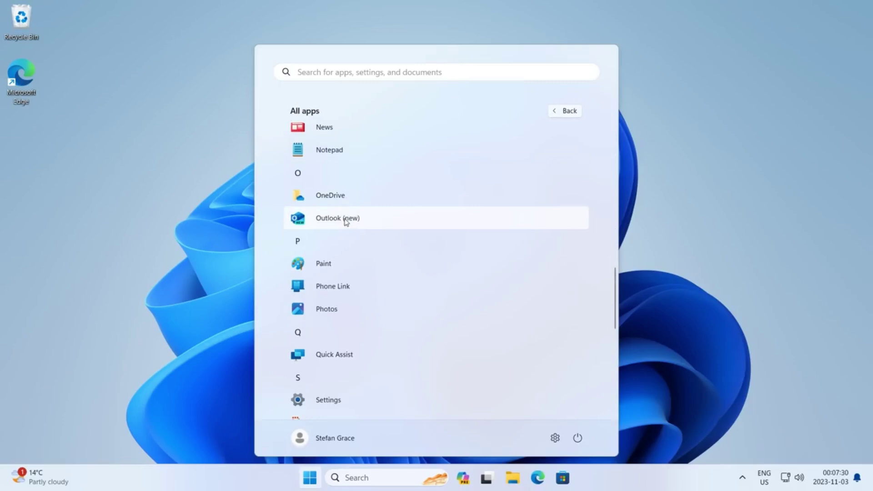
{"action": "left_click", "coordinate": [346, 222]}
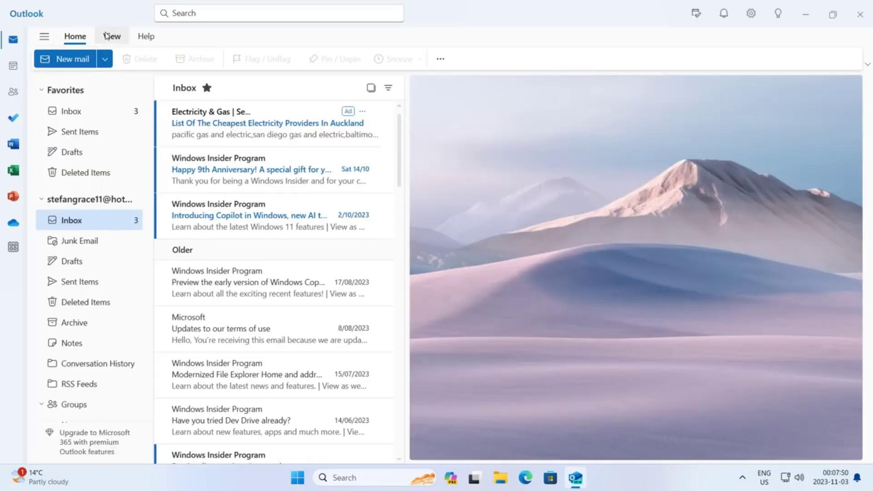
Look over Outlook's View and Home commands and read the Windows Insider Program email "Happy 9th Anniversary! A special gift for you."
{"action": "left_click", "coordinate": [109, 36]}
{"action": "left_click", "coordinate": [75, 36]}
{"action": "left_click", "coordinate": [269, 184]}
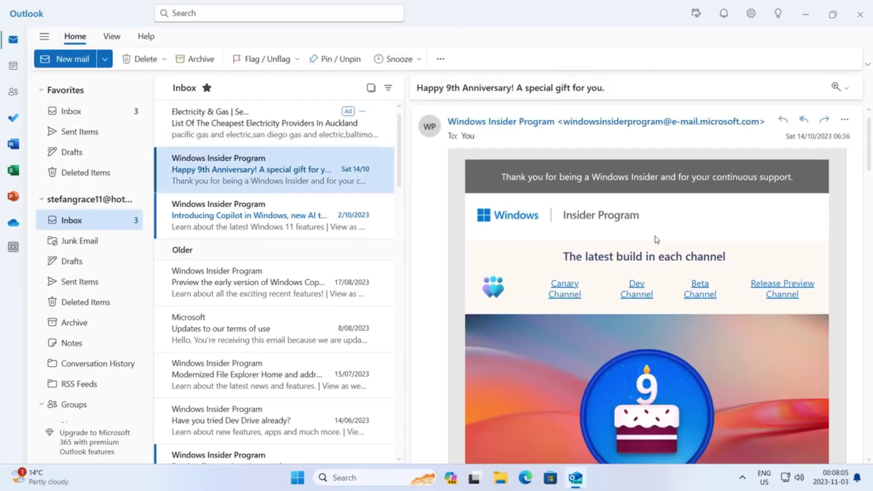
{"action": "scroll", "coordinate": [656, 240], "scroll_direction": "down", "scroll_amount": 15}
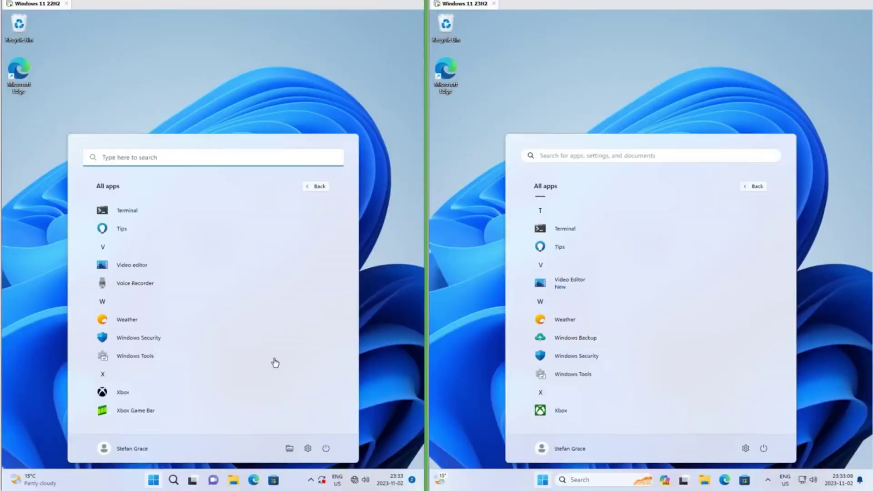
Open Windows Backup on 23H2 and look through the backup details for Folders, Apps, Settings and Credentials
{"action": "left_click", "coordinate": [575, 341]}
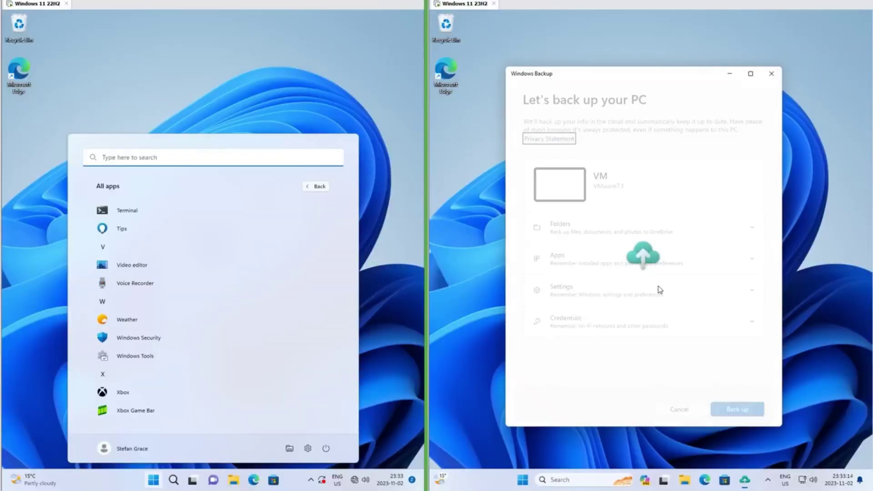
{"action": "left_click", "coordinate": [751, 228]}
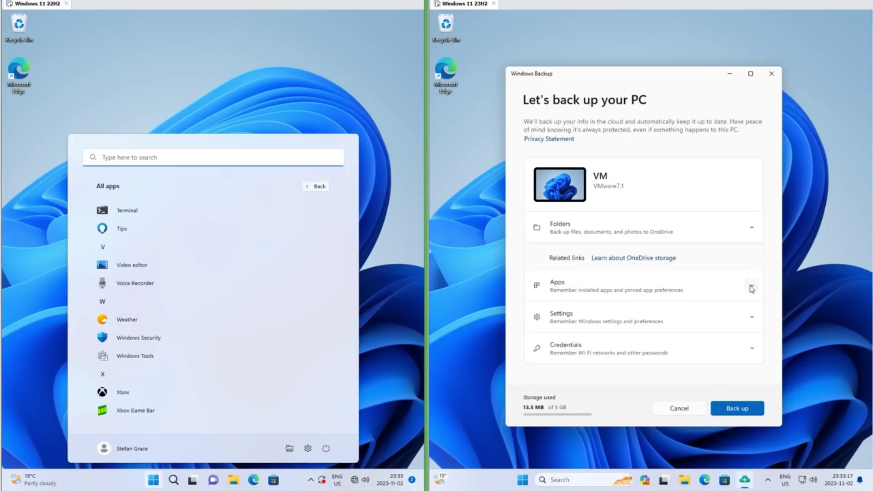
{"action": "left_click", "coordinate": [751, 288]}
{"action": "left_click", "coordinate": [749, 325]}
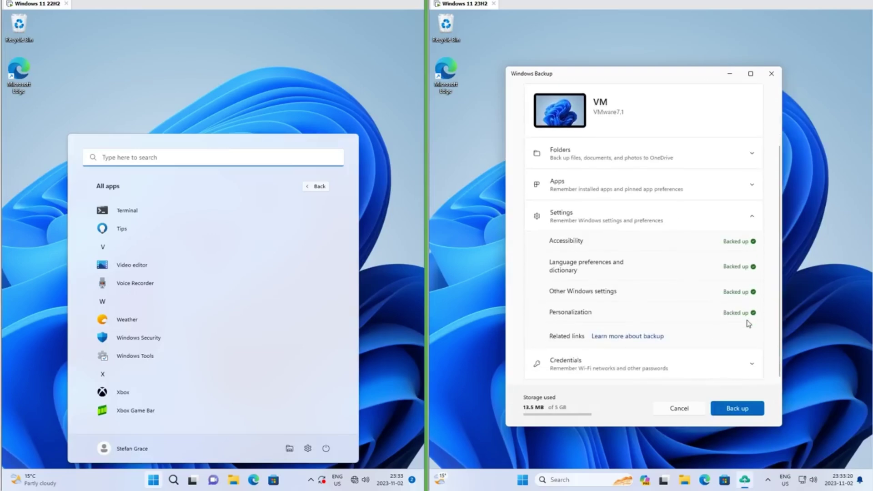
{"action": "left_click", "coordinate": [751, 364]}
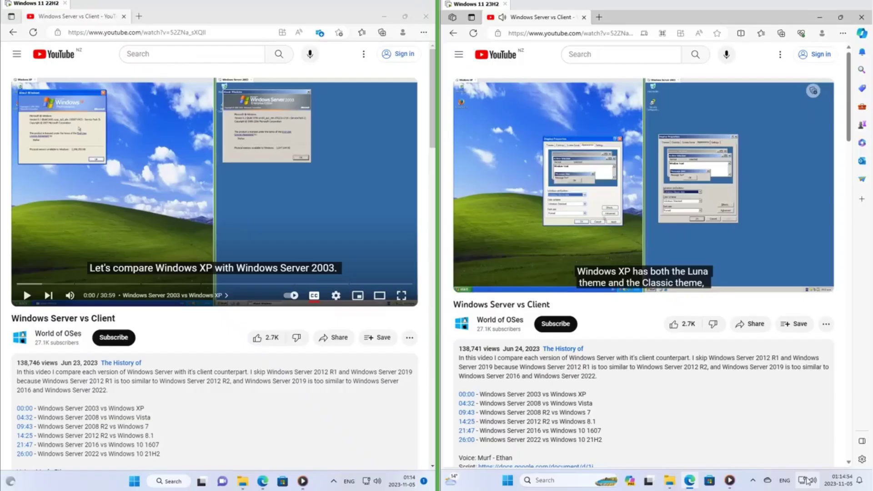
Open the Sound output settings on both 23H2 and 22H2, bringing the per-app volume mixer into view on 23H2
{"action": "left_click", "coordinate": [807, 480]}
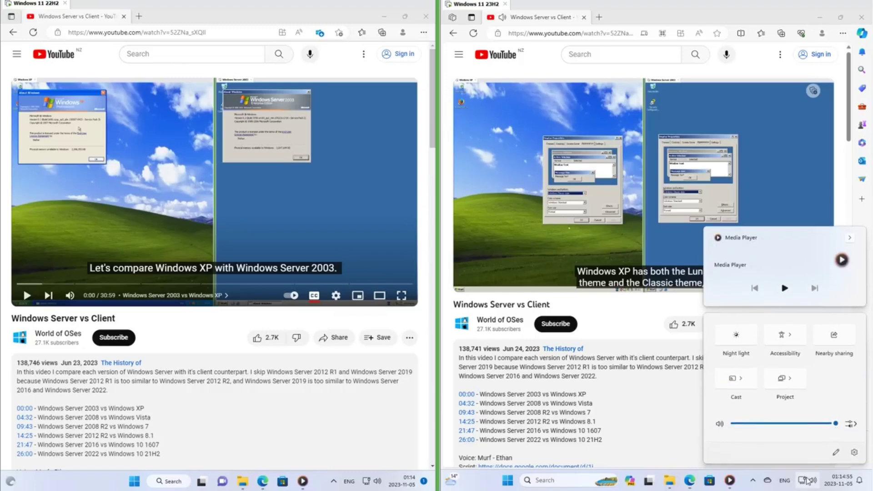
{"action": "key", "text": "super+a"}
{"action": "left_click", "coordinate": [850, 427]}
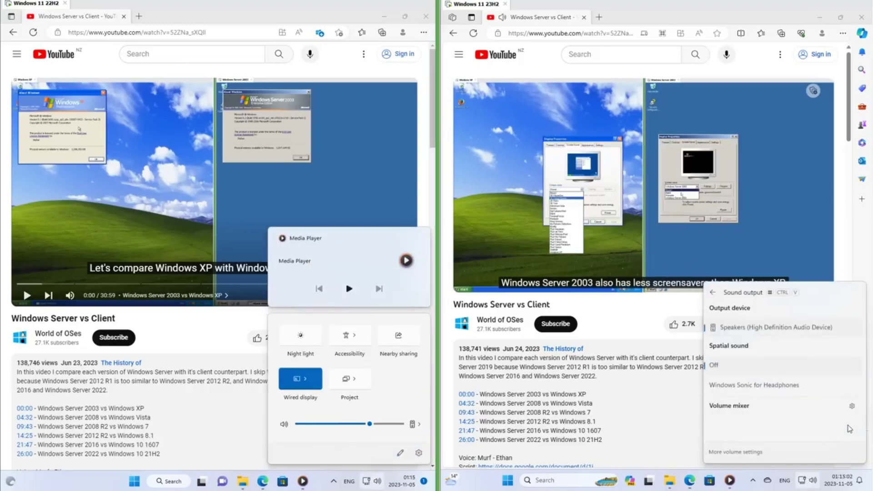
{"action": "scroll", "coordinate": [819, 384], "scroll_direction": "down", "scroll_amount": 1}
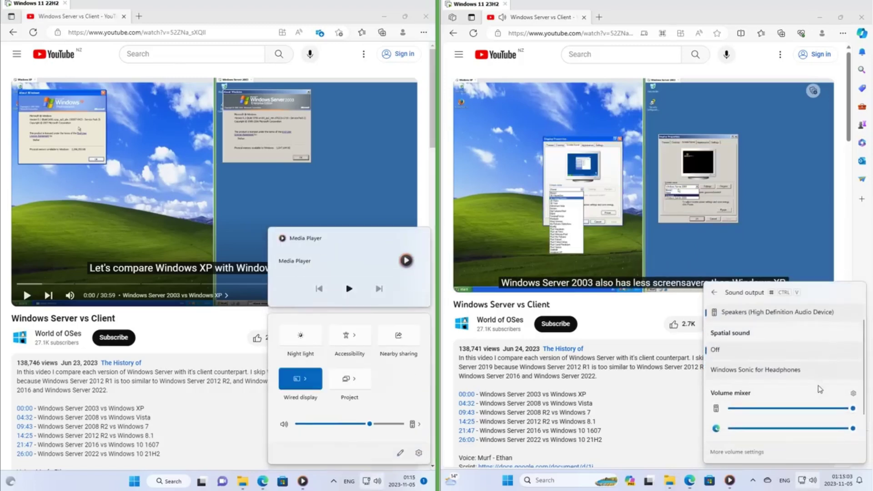
{"action": "left_click", "coordinate": [412, 424]}
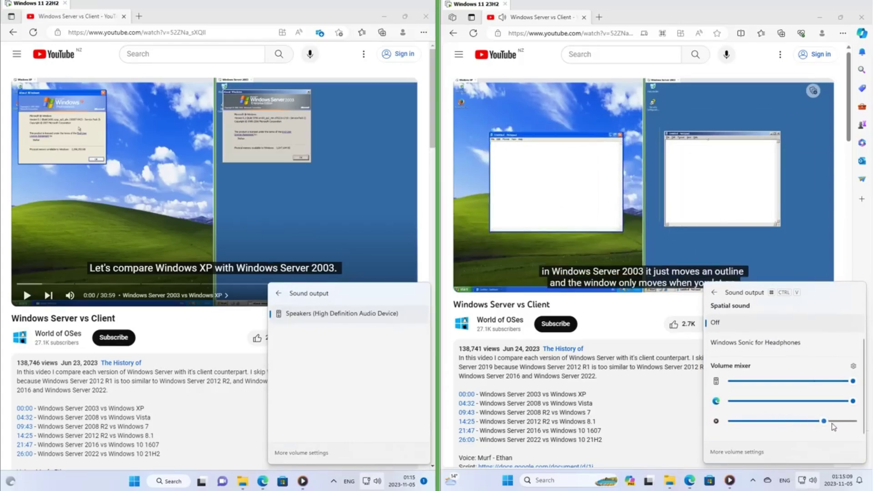
Try Media Player's volume at 92 and 61 in the 23H2 volume mixer, and lower Microsoft Edge's volume to 18
{"action": "left_click_drag", "start_coordinate": [814, 425], "coordinate": [845, 423]}
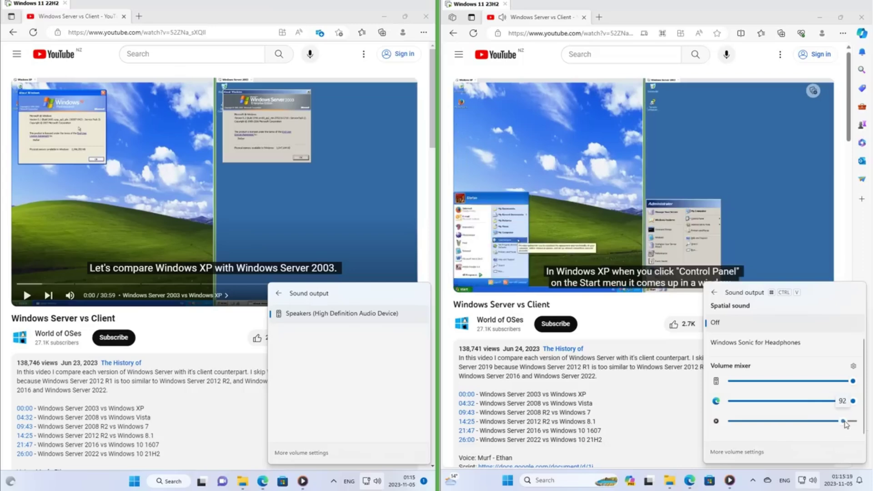
{"action": "left_click_drag", "start_coordinate": [840, 423], "coordinate": [808, 424]}
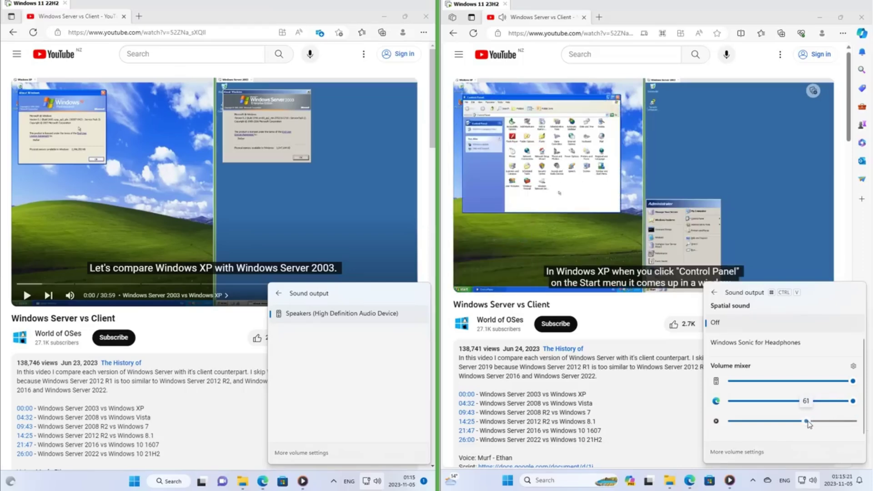
{"action": "left_click_drag", "start_coordinate": [742, 426], "coordinate": [778, 410]}
{"action": "left_click", "coordinate": [824, 402]}
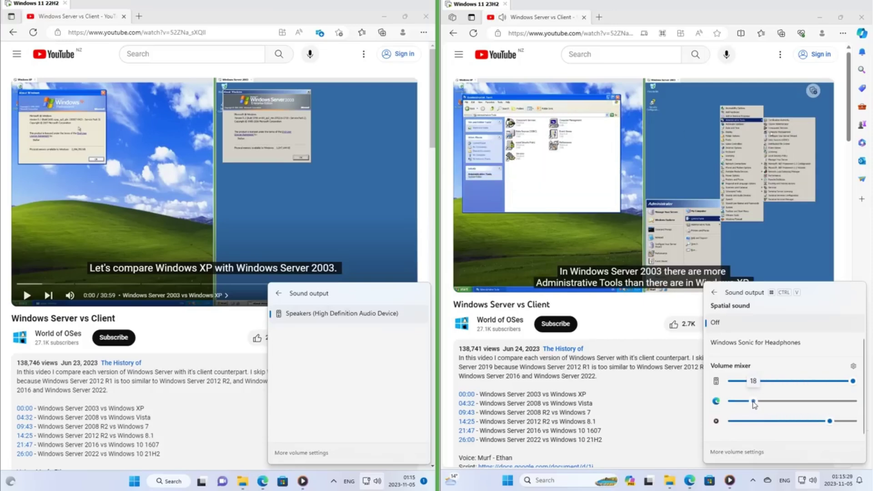